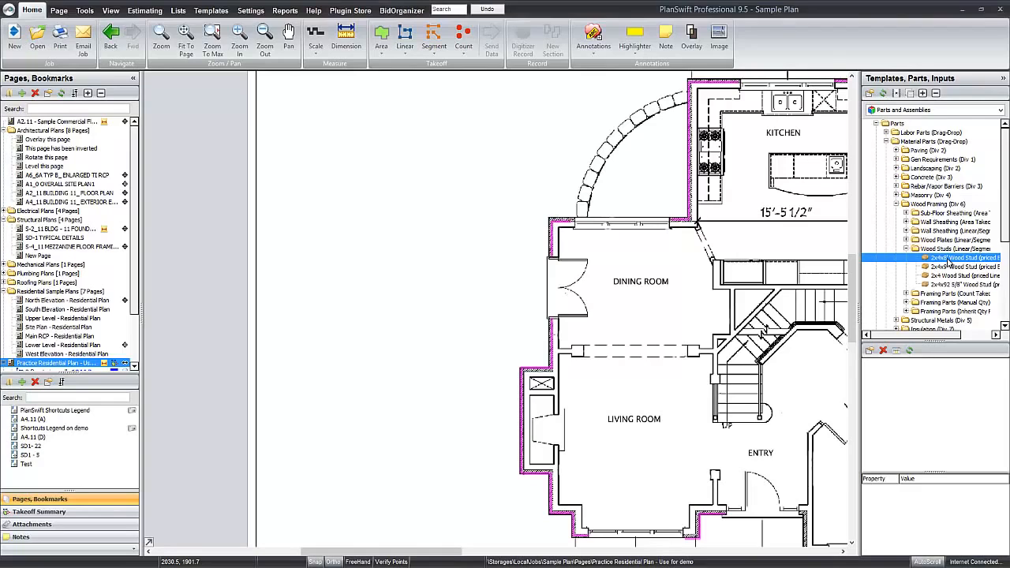
Add the 2x4x8' Wood Stud part to the exterior wall with 16 in OC spacing and 8.5 cost each, and show the estimate.
drag(948, 262, 693, 181)
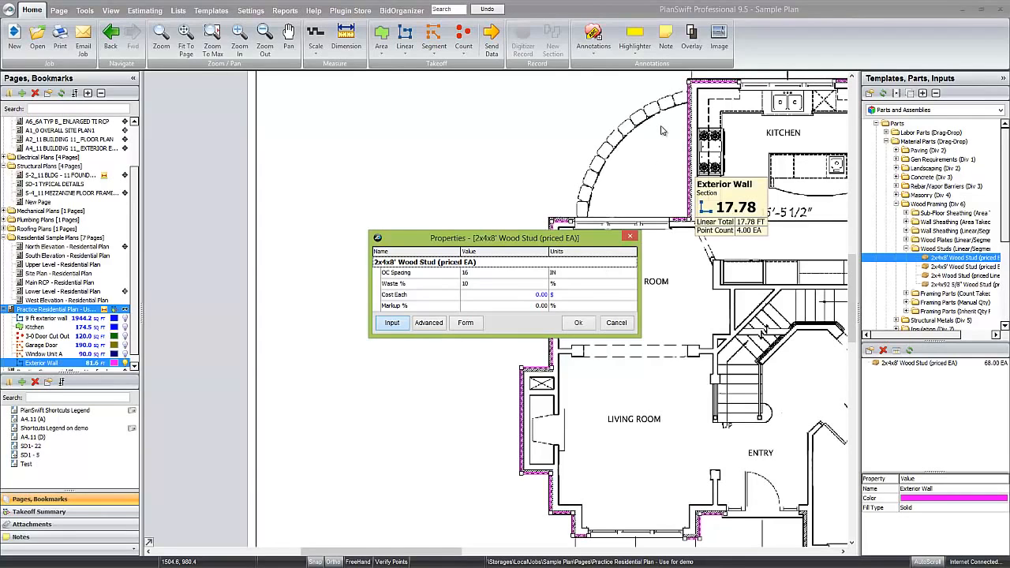
click(545, 274)
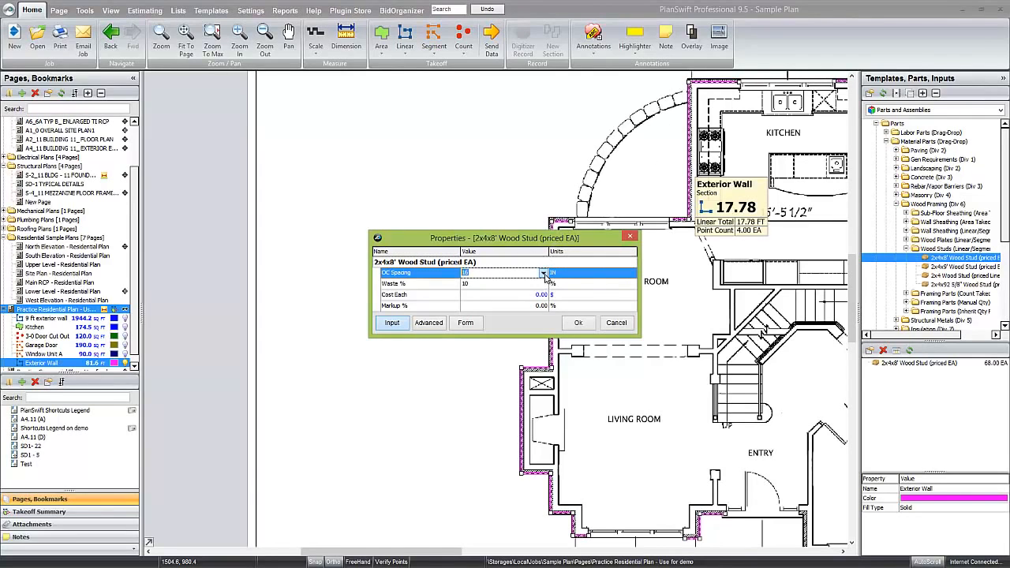
click(544, 273)
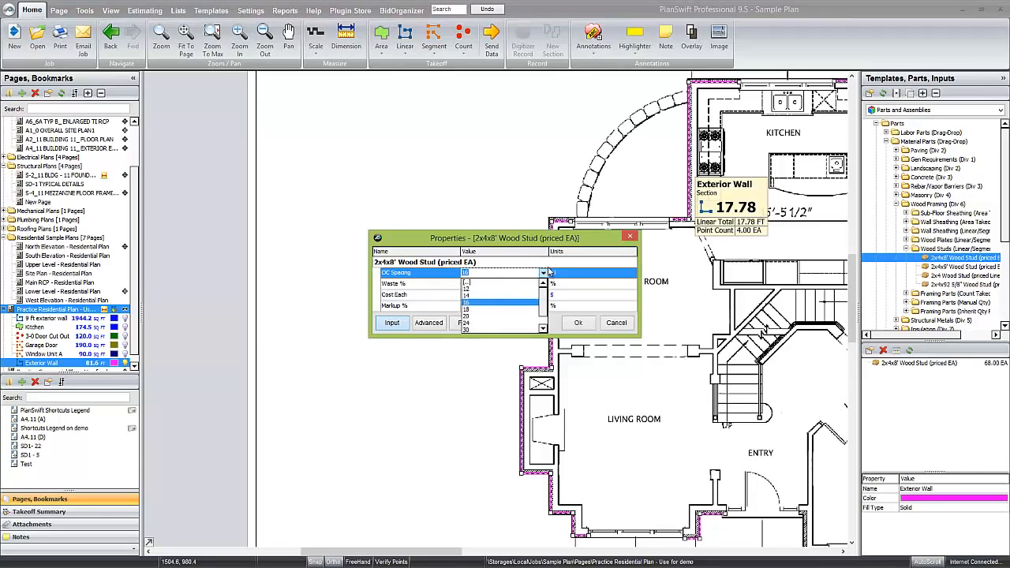
click(504, 305)
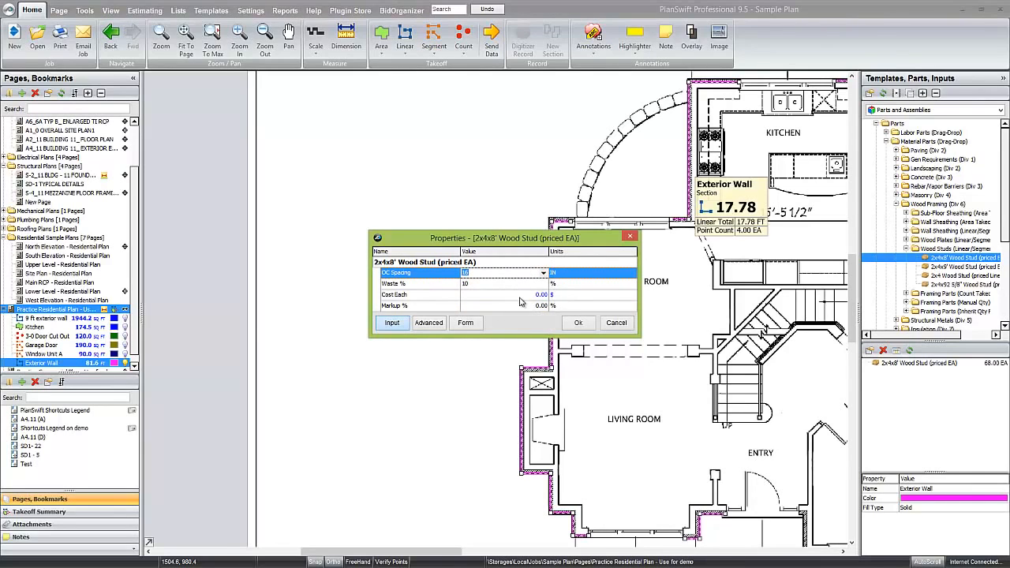
click(520, 296)
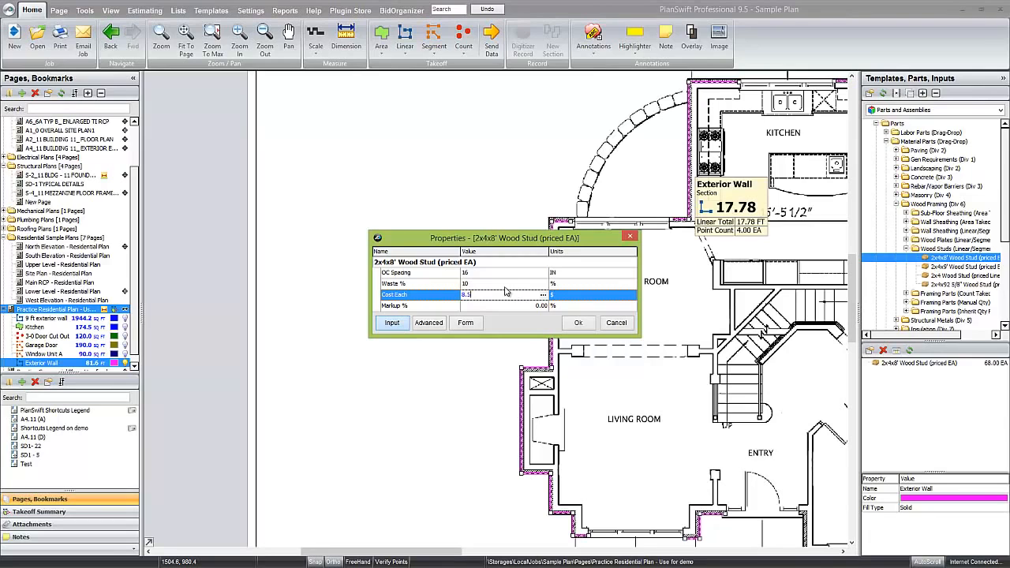
click(582, 325)
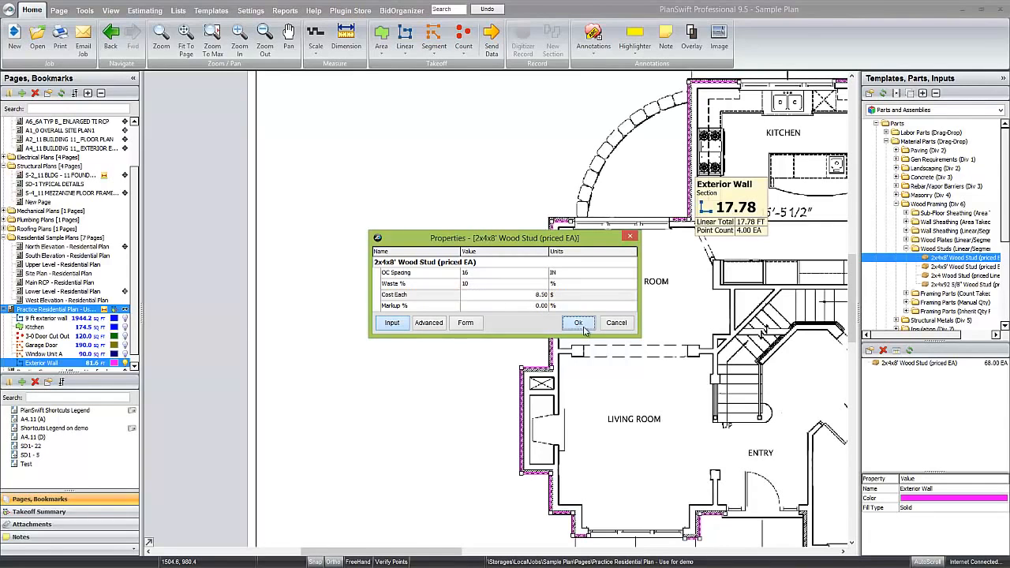
click(146, 13)
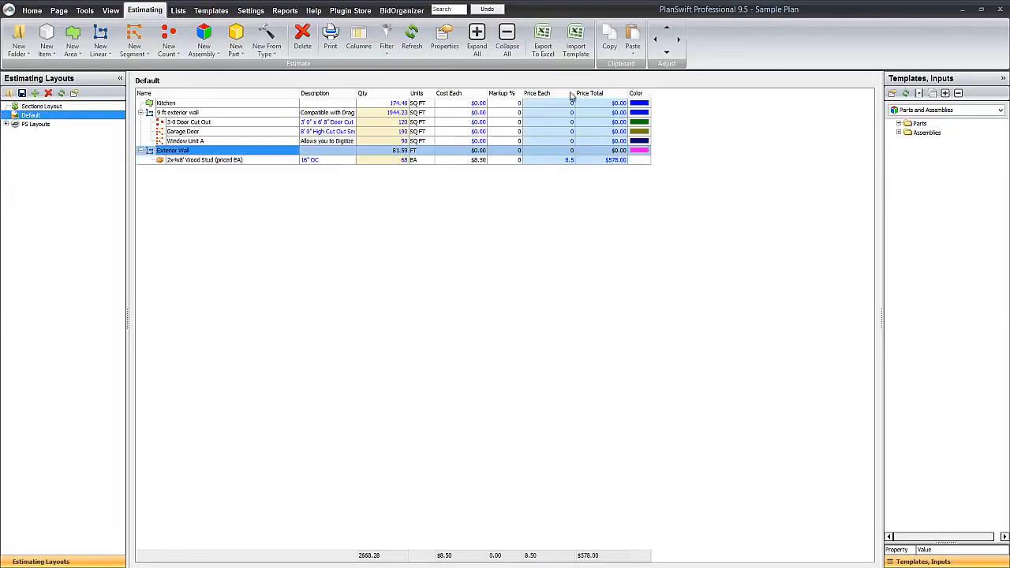
Create a new material part in the custom templates.
click(210, 9)
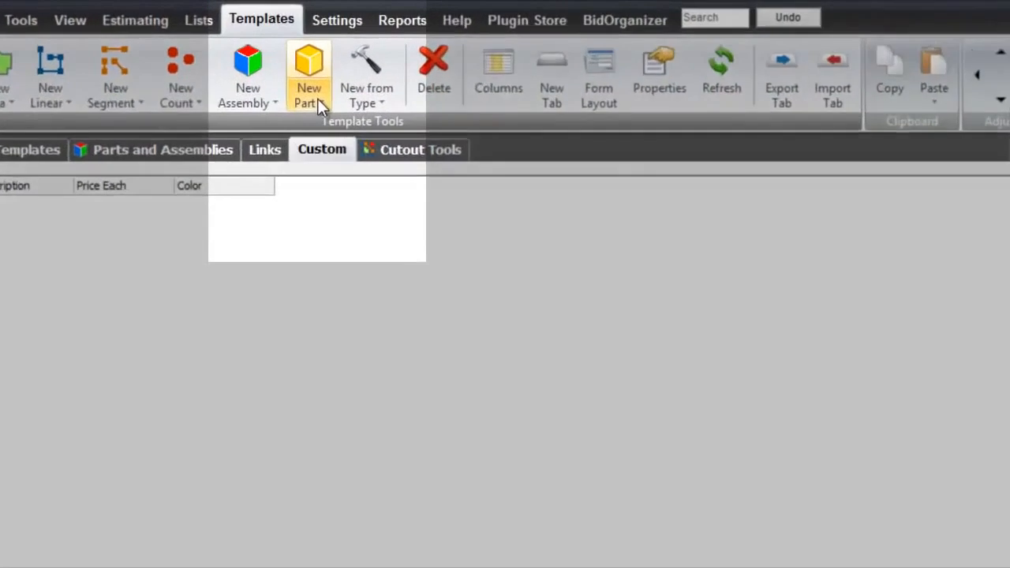
click(237, 52)
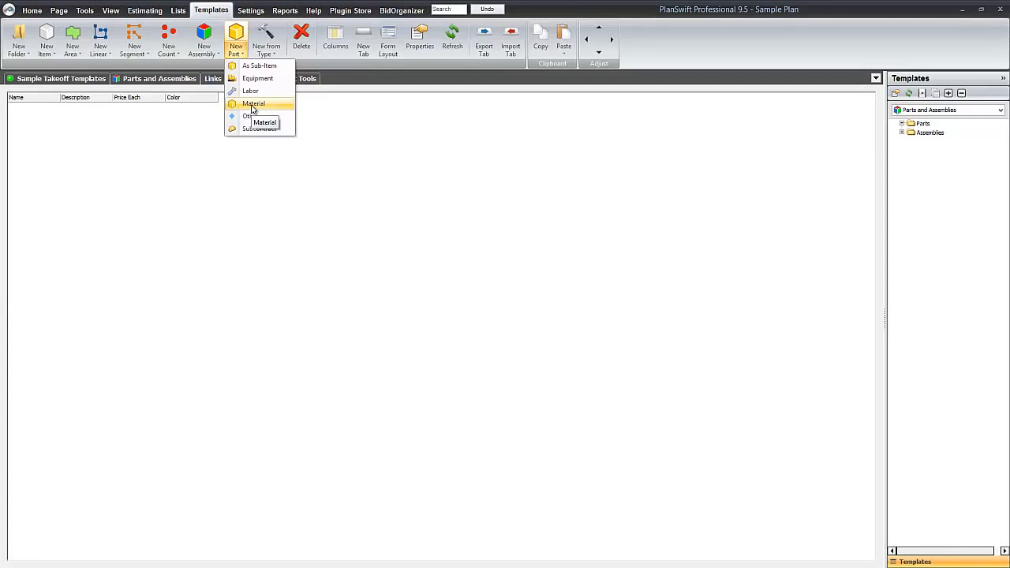
click(252, 109)
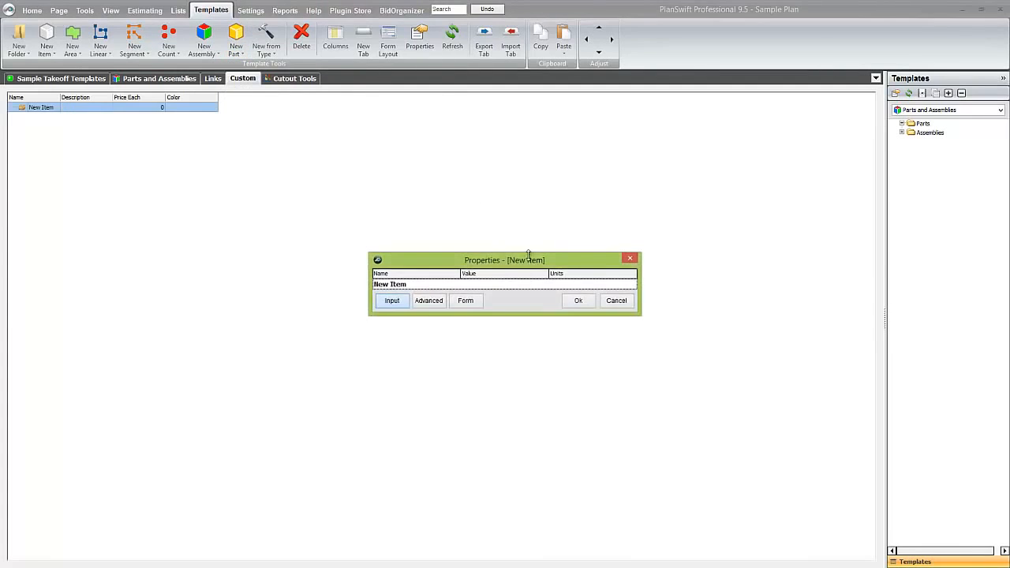
Name the new material part "Drywall (Priced EA)".
click(384, 301)
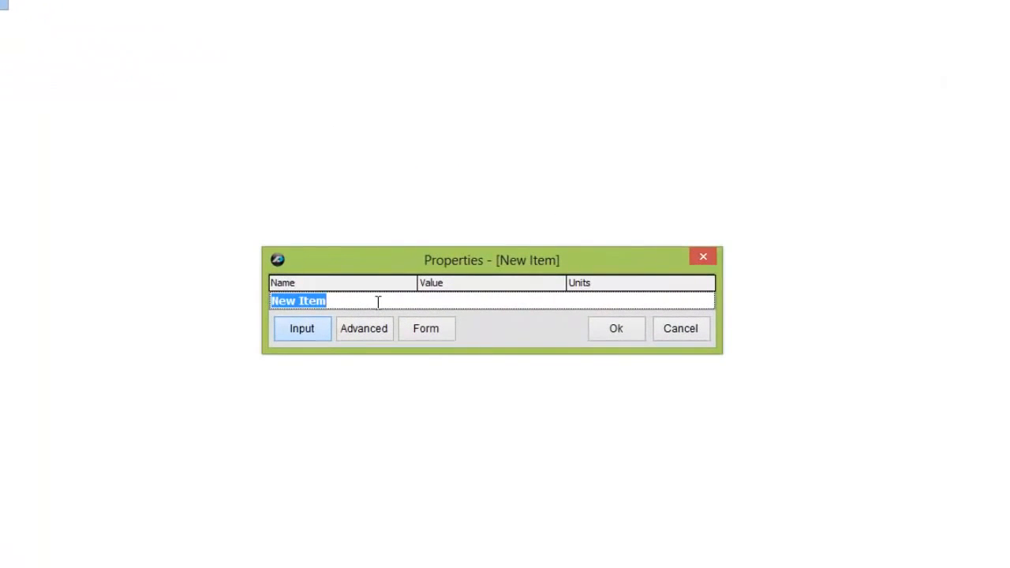
key(BackSpace)
text(Drywall)
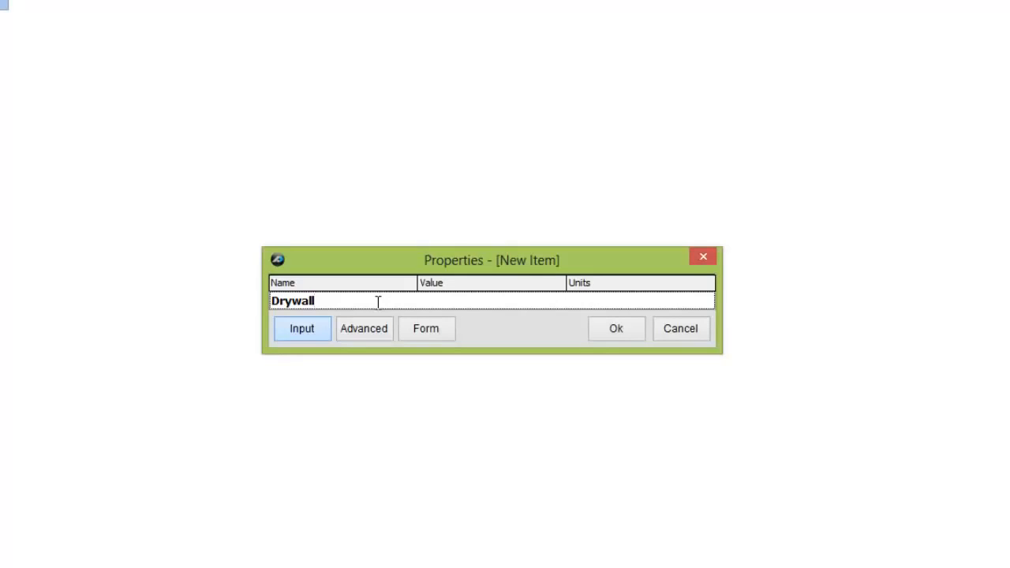
text((Priced EA))
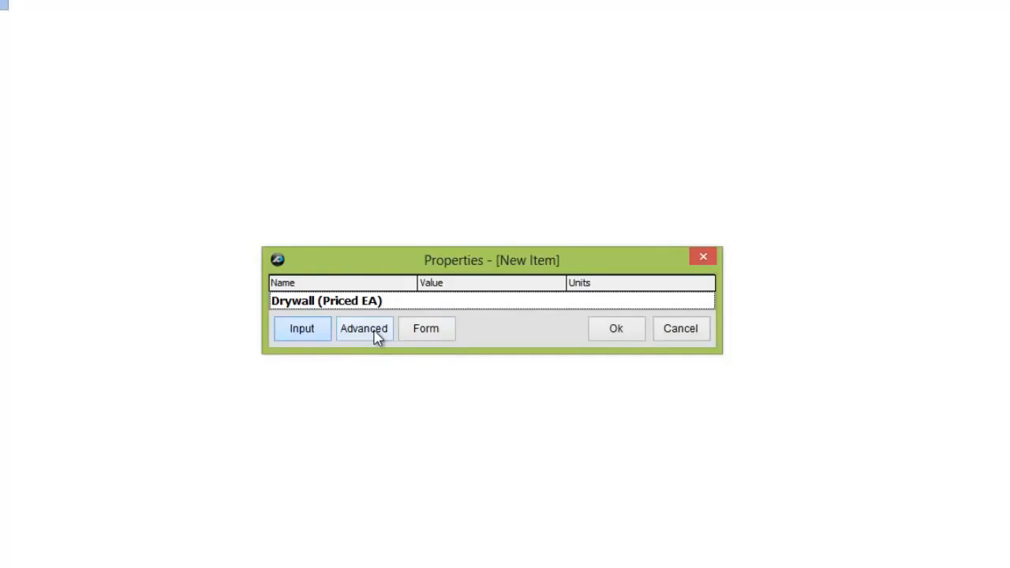
Open the drywall part's advanced properties and set its Qty formula to [Linear Total].
click(376, 335)
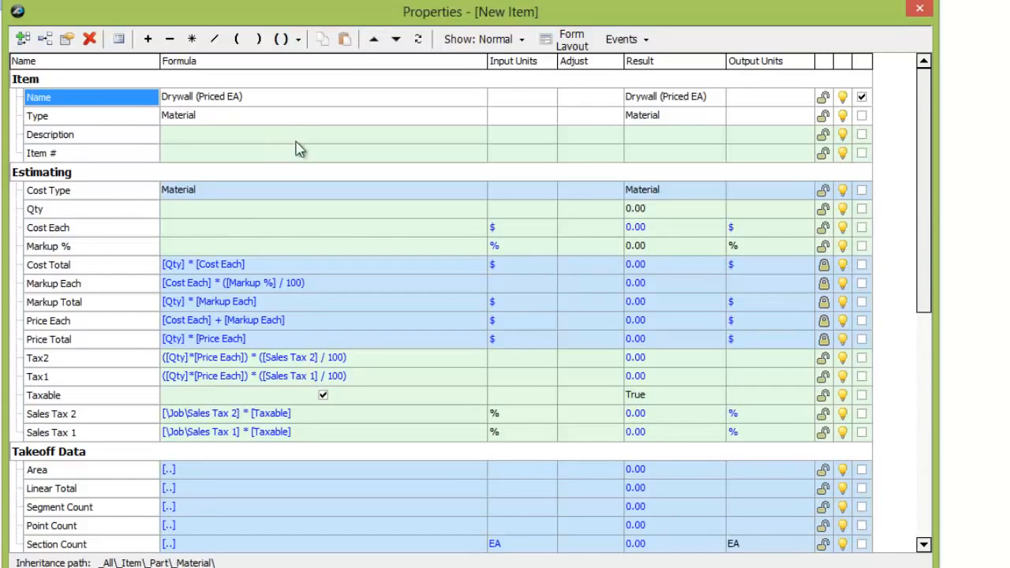
click(194, 210)
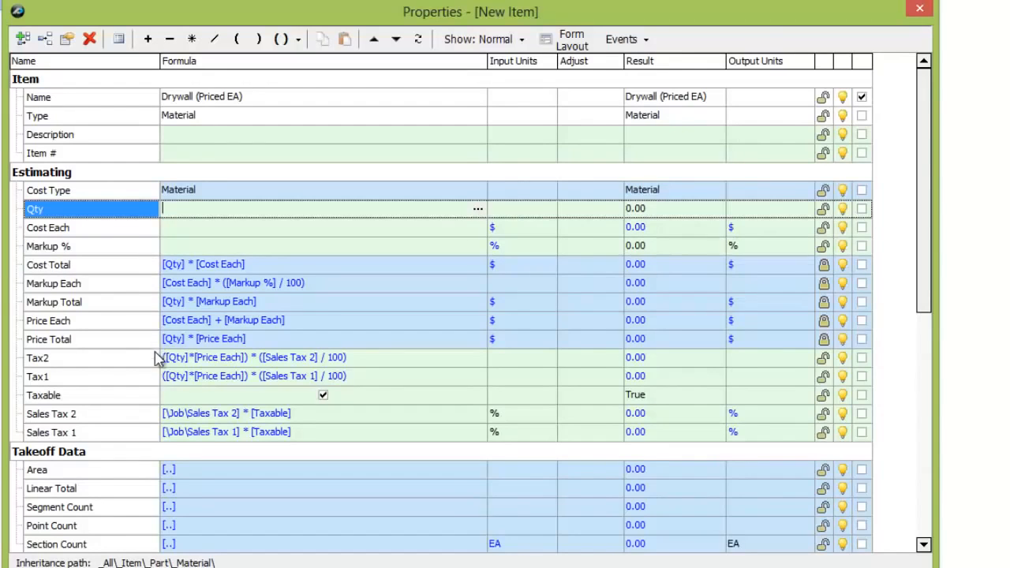
scroll(55, 477, down, 1)
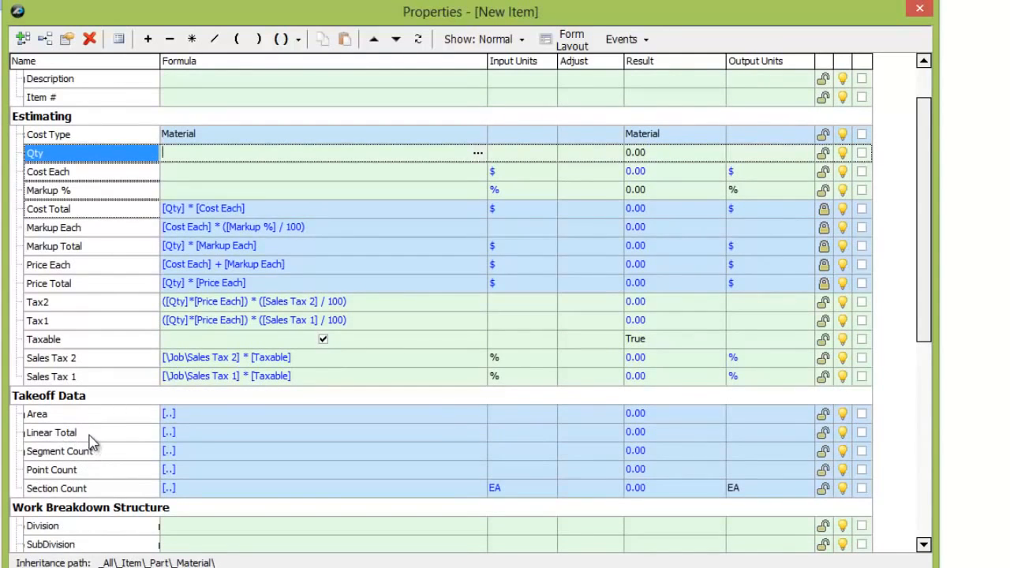
click(88, 436)
click(88, 436)
drag(88, 435, 227, 154)
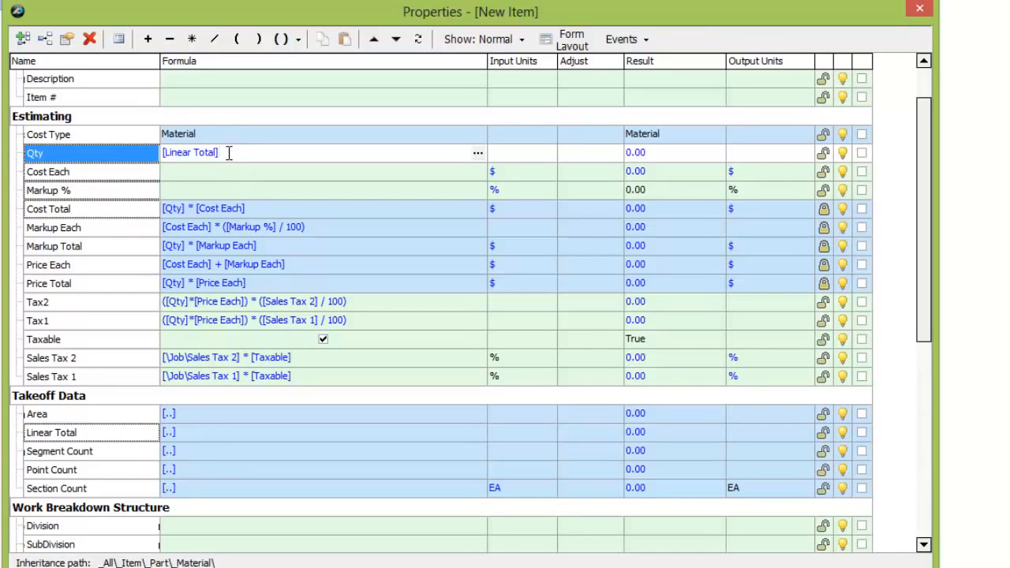
Add a number property named Wall Height with the list choices 8, 9, 10, 11 and 12.
scroll(249, 213, up, 1)
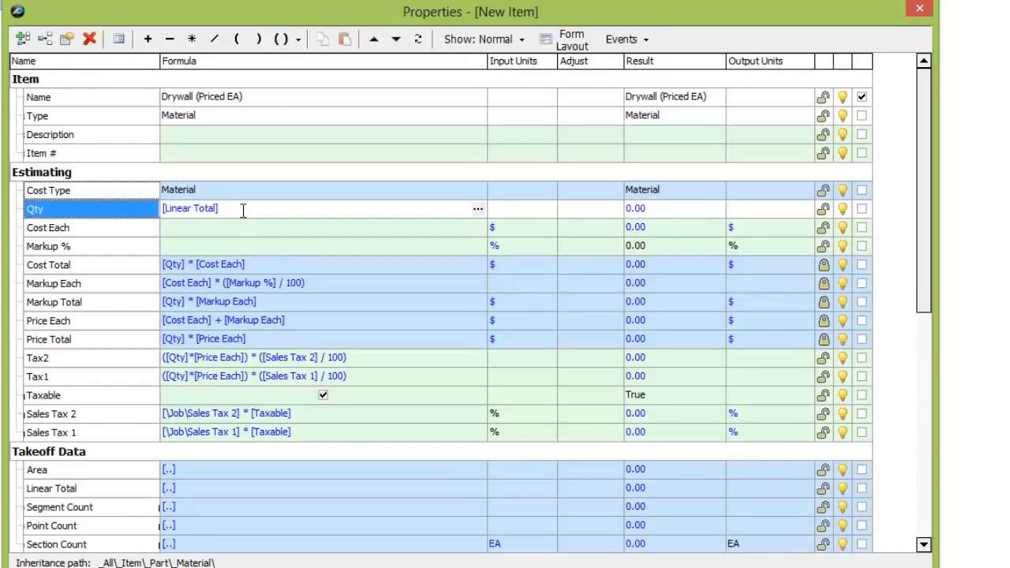
click(22, 39)
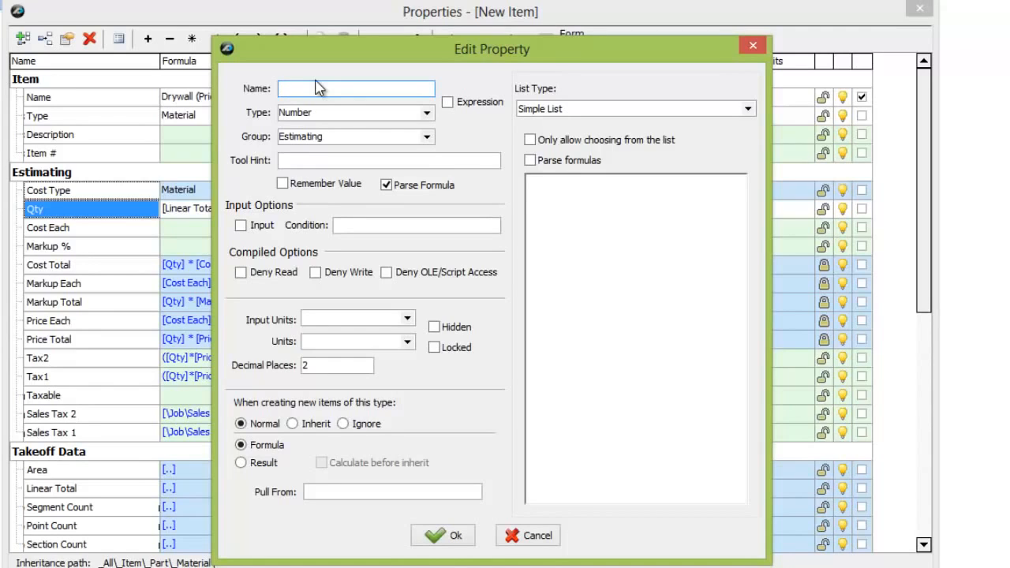
text(Wall Height)
click(575, 220)
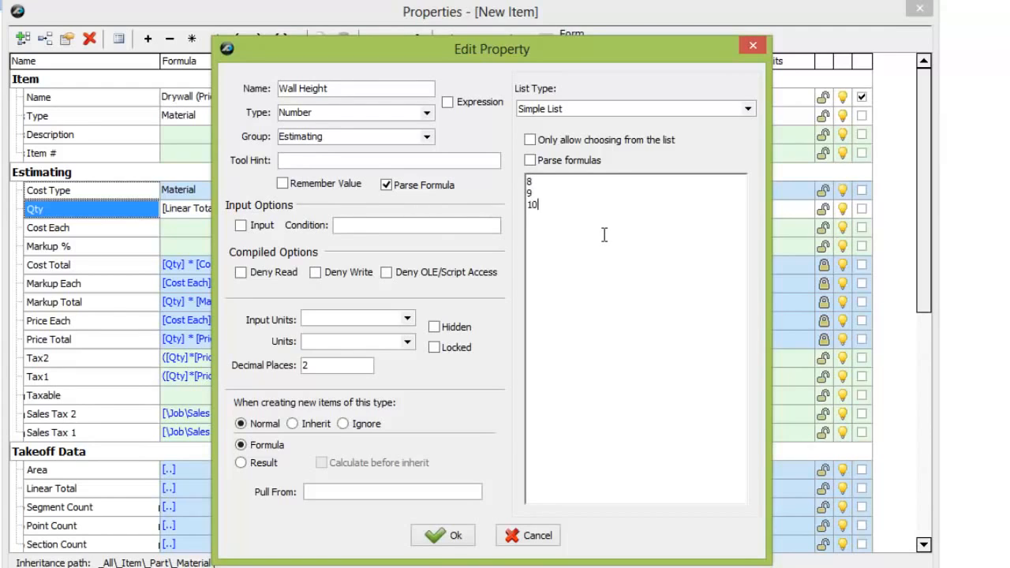
text(11)
click(441, 536)
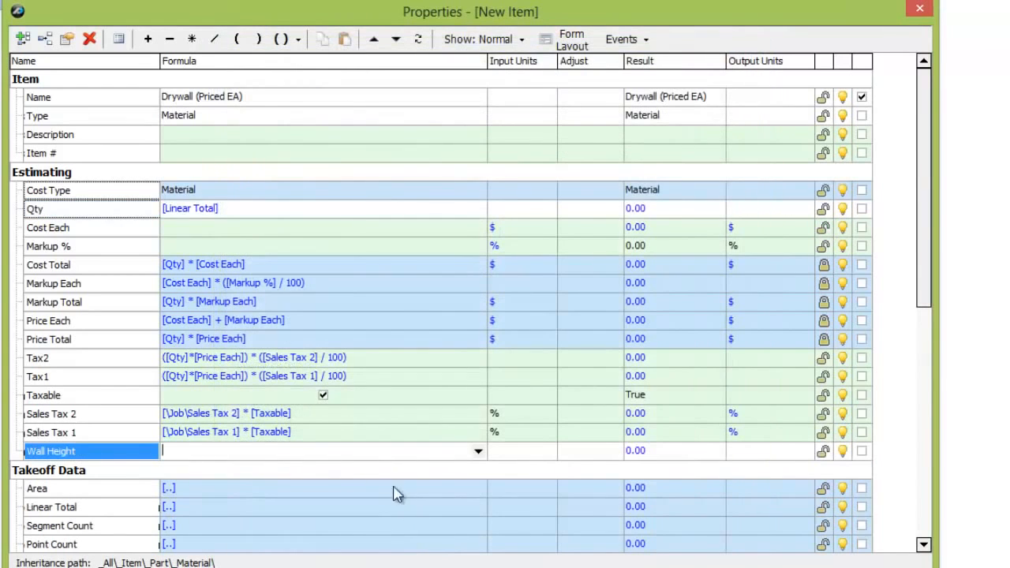
Set the Wall Height property's input units to FT and its value to 10.
click(506, 454)
text(FT)
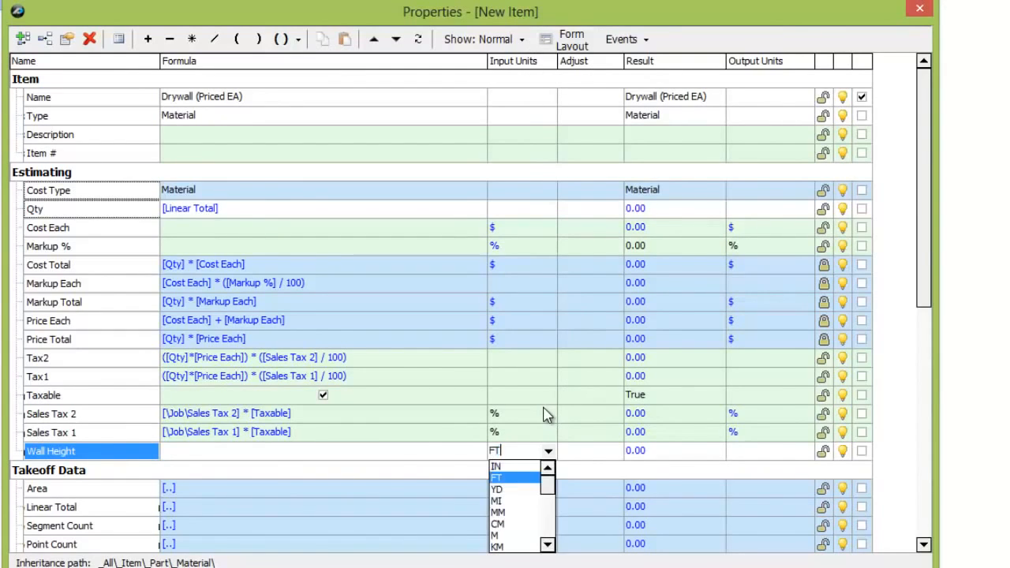
click(395, 451)
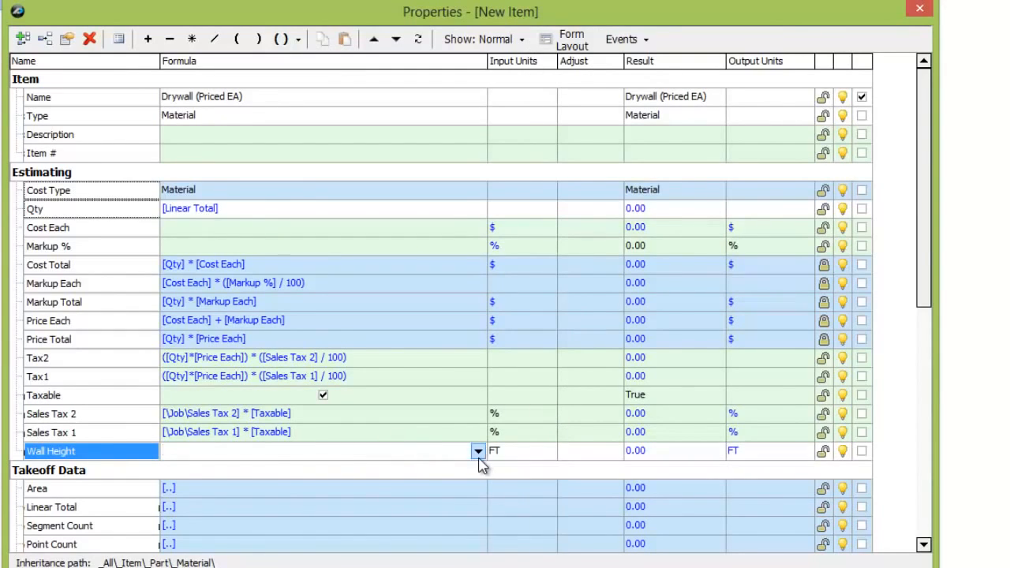
click(477, 452)
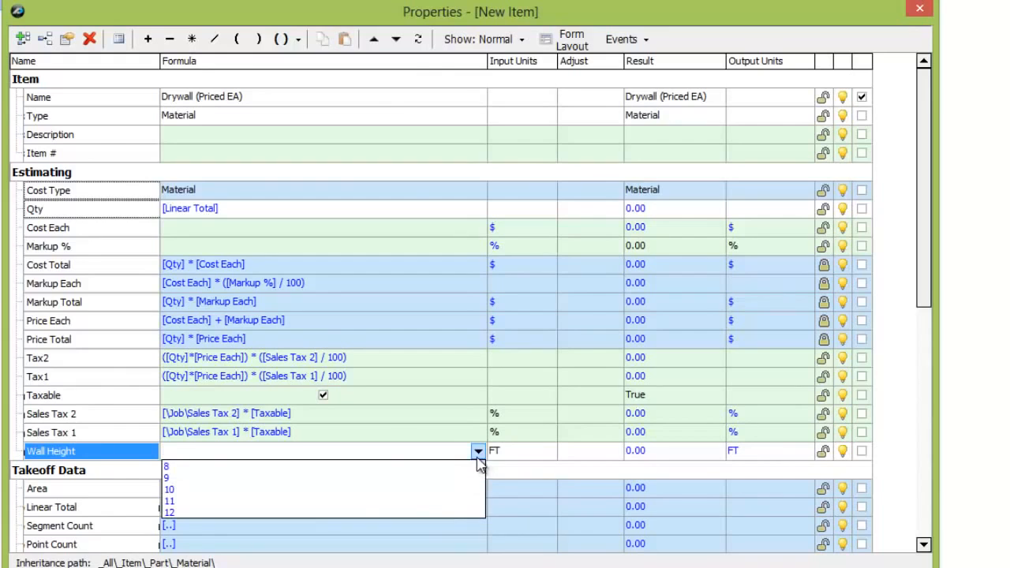
click(190, 491)
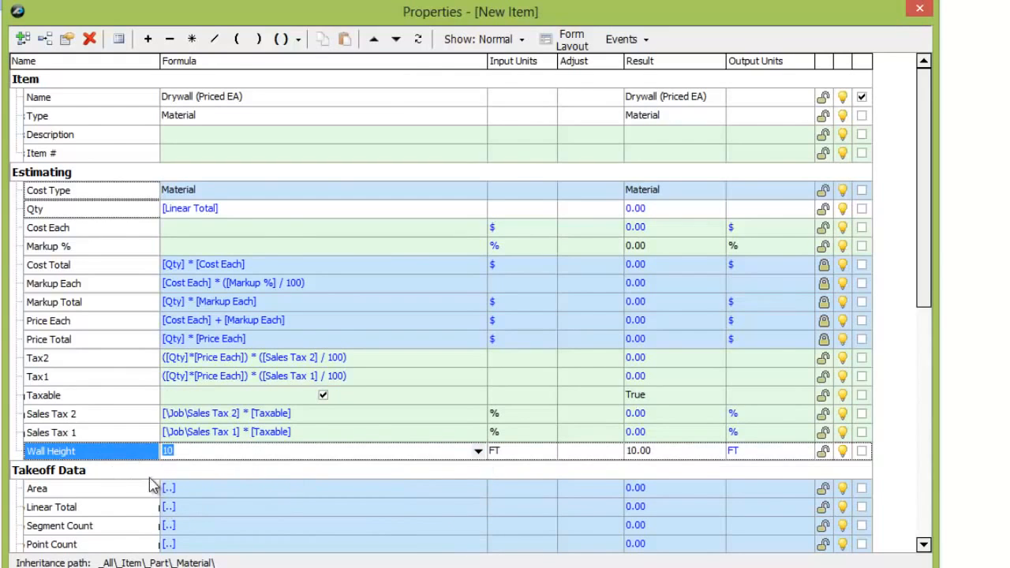
Extend the Qty formula to multiply by wall height and enclose it in parentheses: ([Linear Total]*[Wall Height]).
click(244, 214)
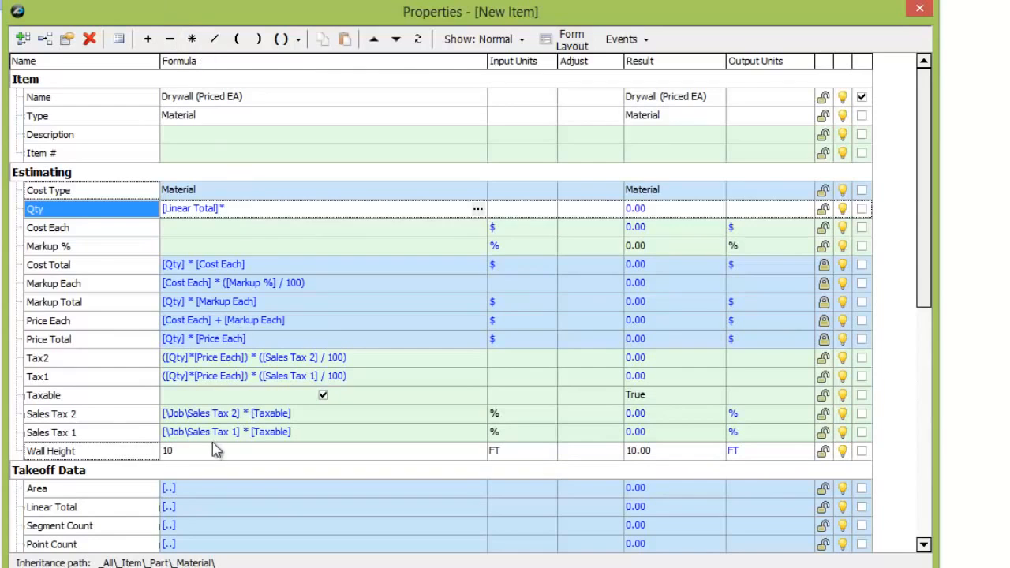
click(83, 451)
click(222, 302)
click(276, 227)
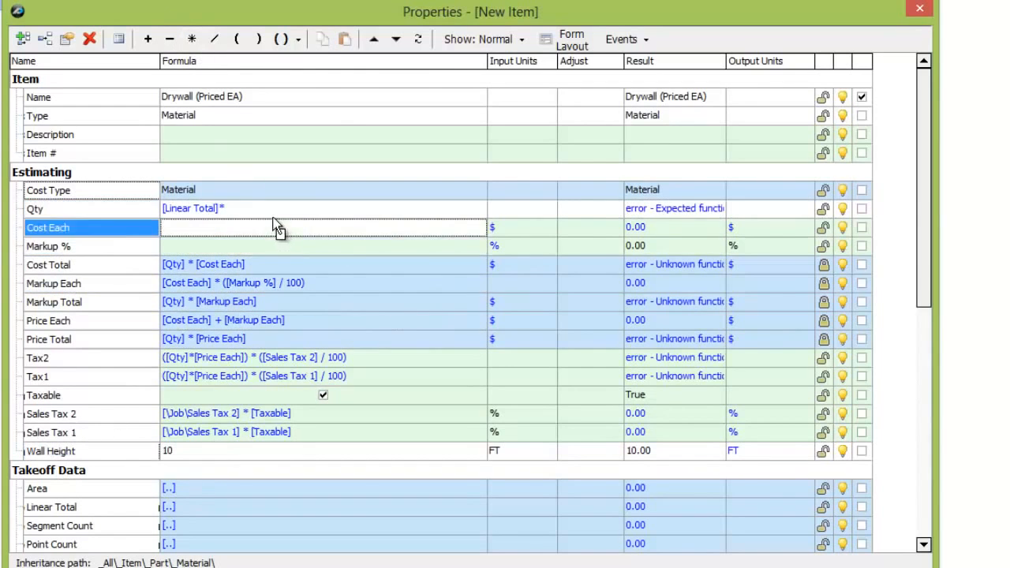
click(275, 210)
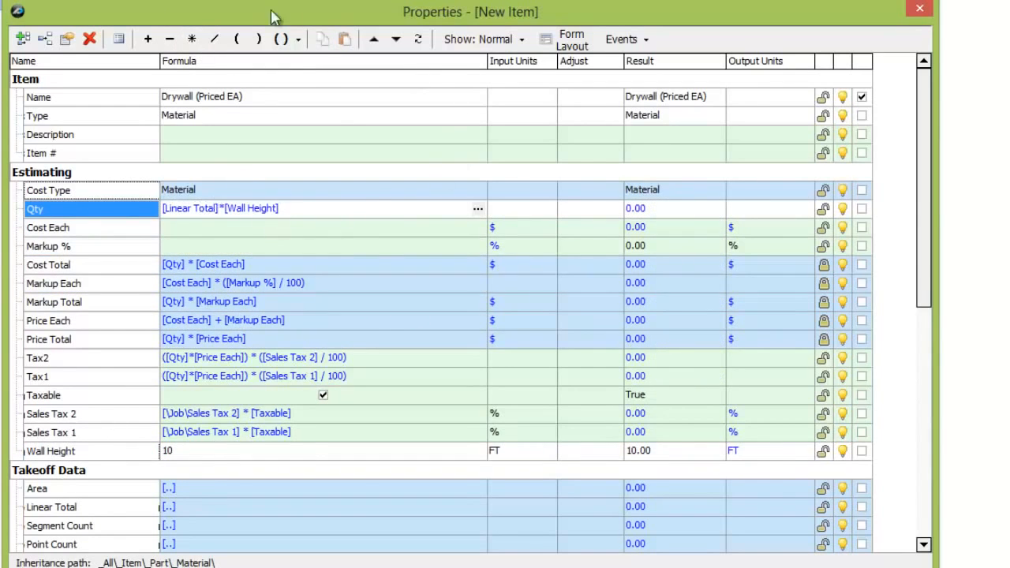
click(300, 41)
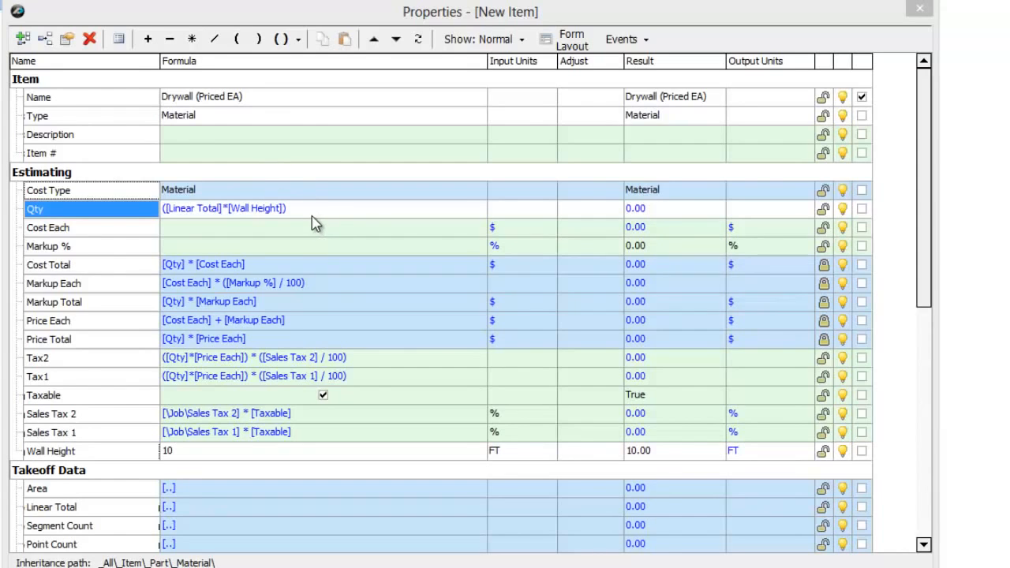
Add two number properties named Width and Length to the Estimating group.
click(22, 39)
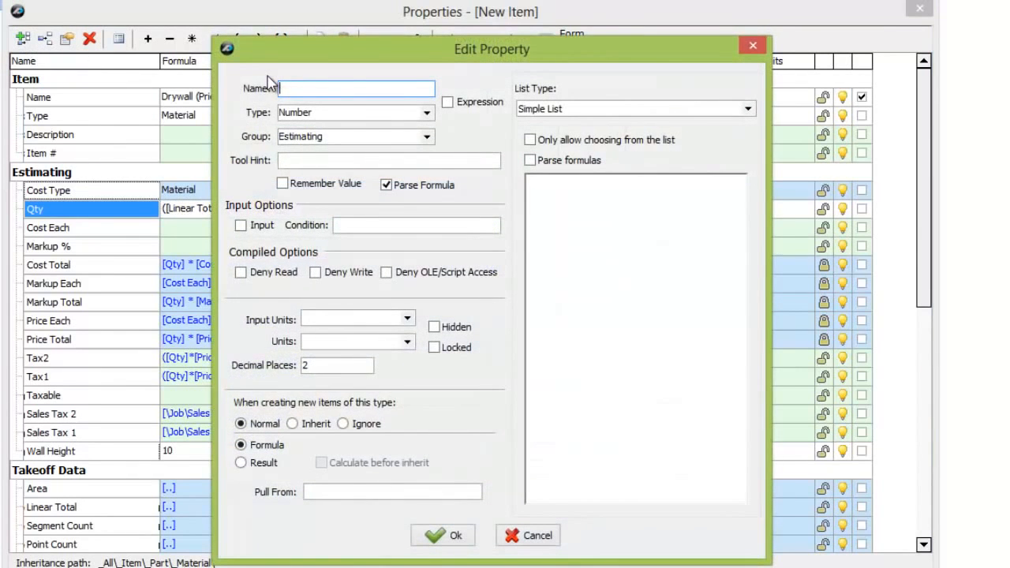
text(Width)
click(461, 542)
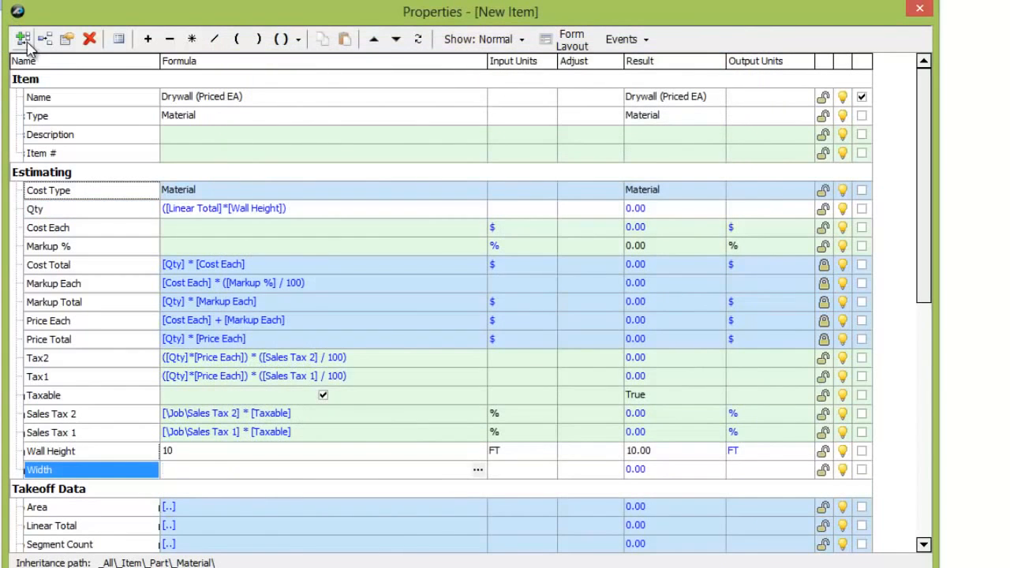
click(23, 38)
text(Le)
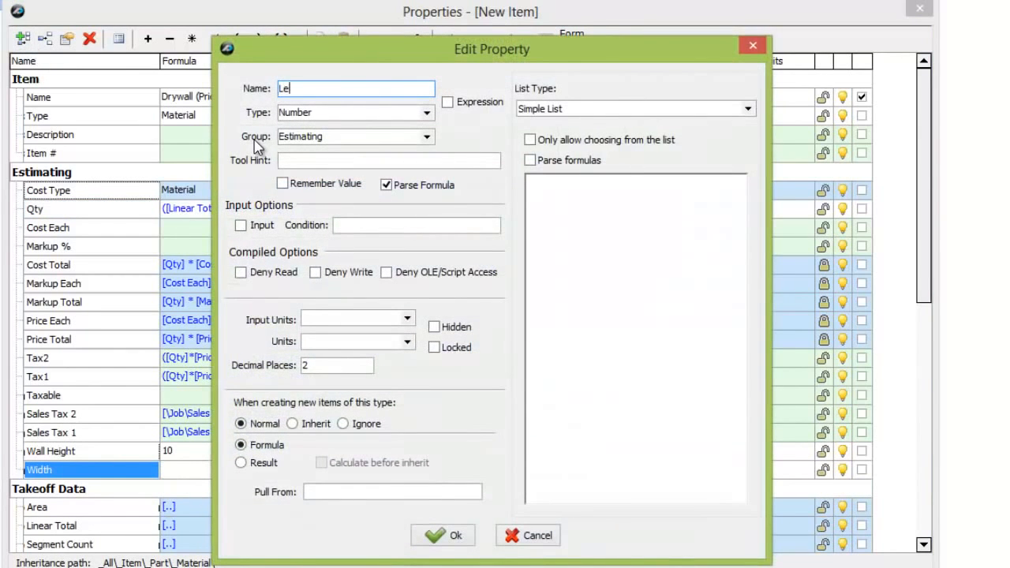
text(ngth)
click(454, 538)
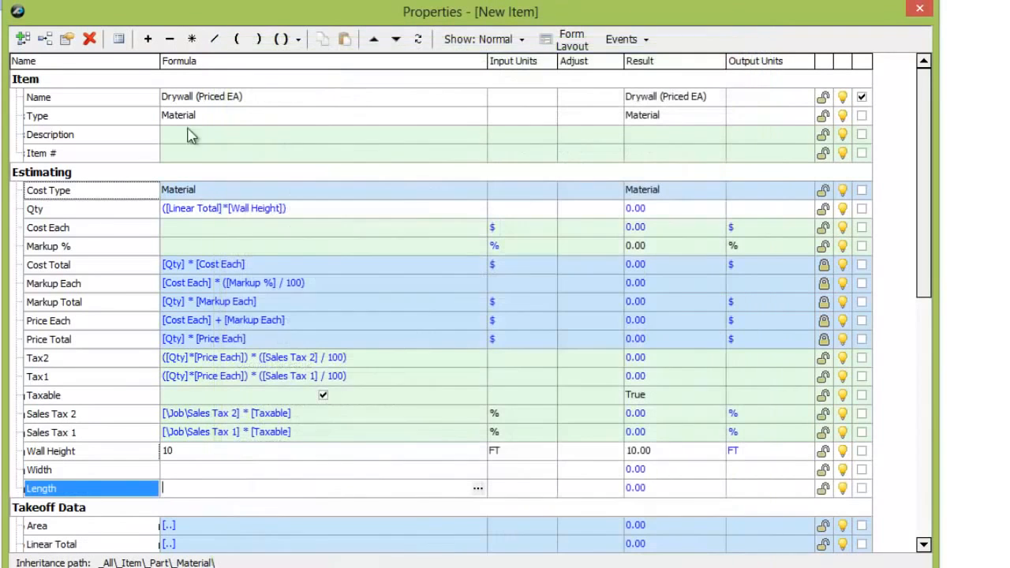
Add a number property named Drywall Area to the Estimating group.
click(23, 38)
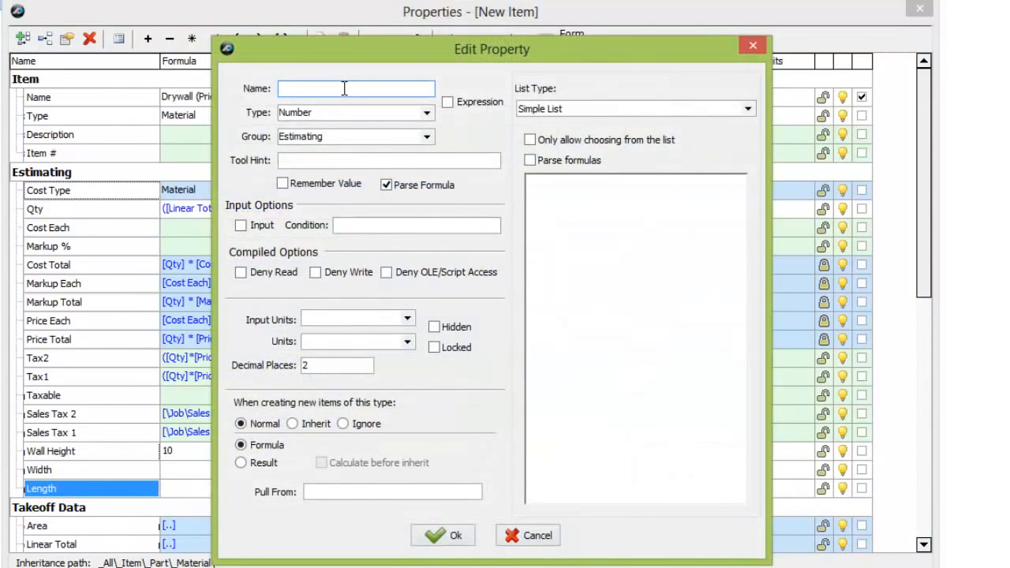
text(Drywall Area)
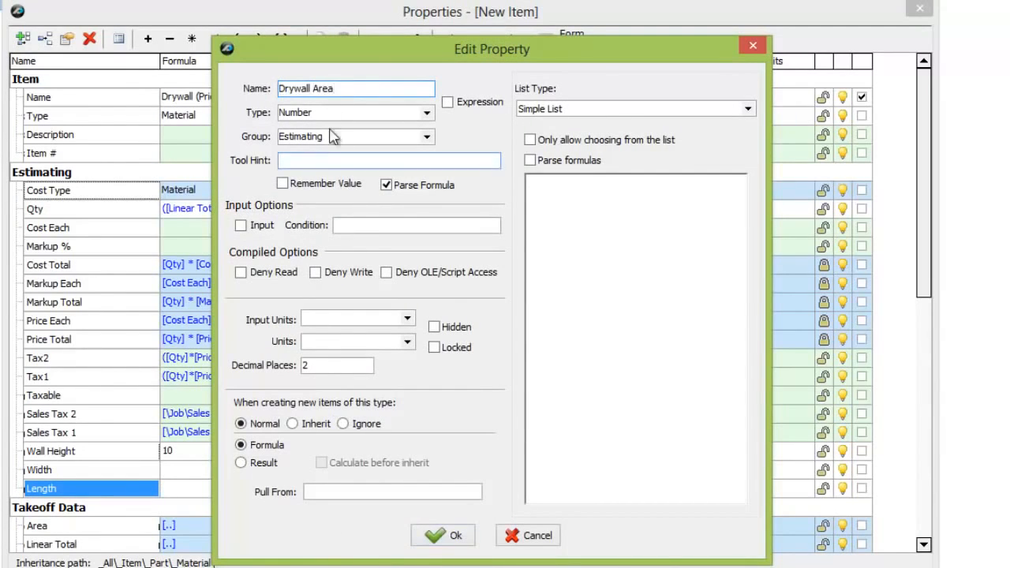
click(452, 539)
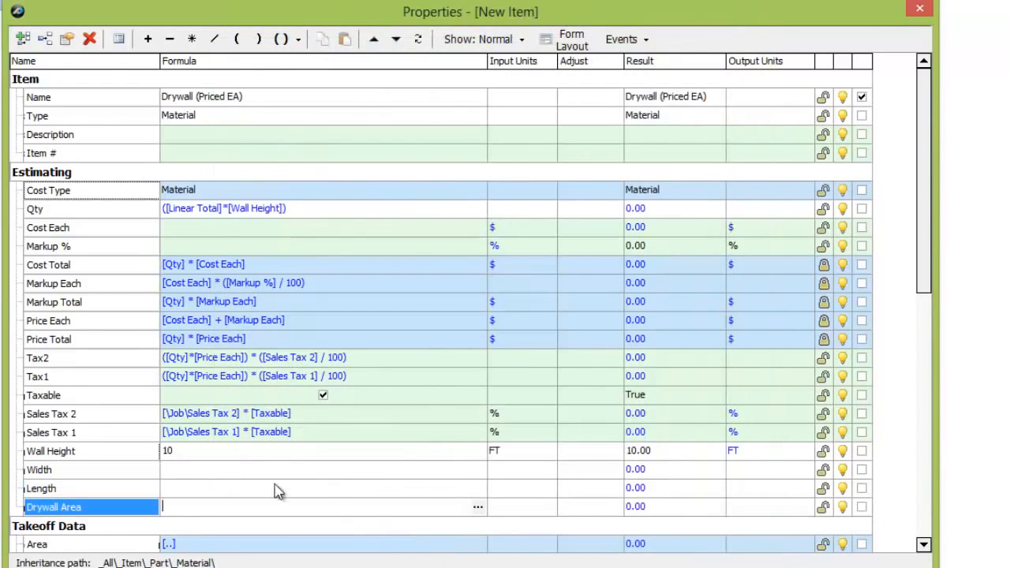
Set the input units of Width and Length to FT and those of Drywall Area to SQ FT.
click(523, 469)
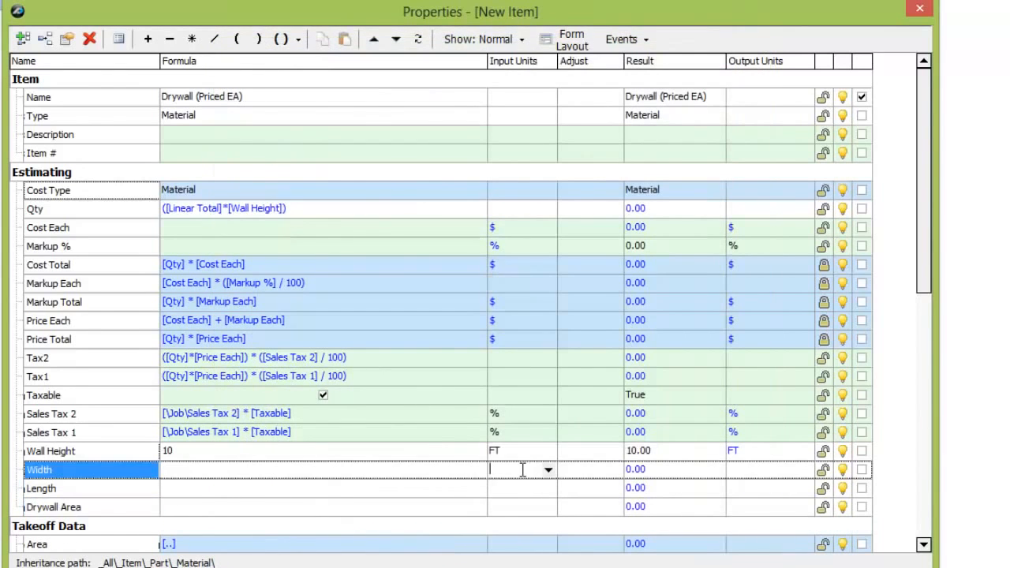
text(FT)
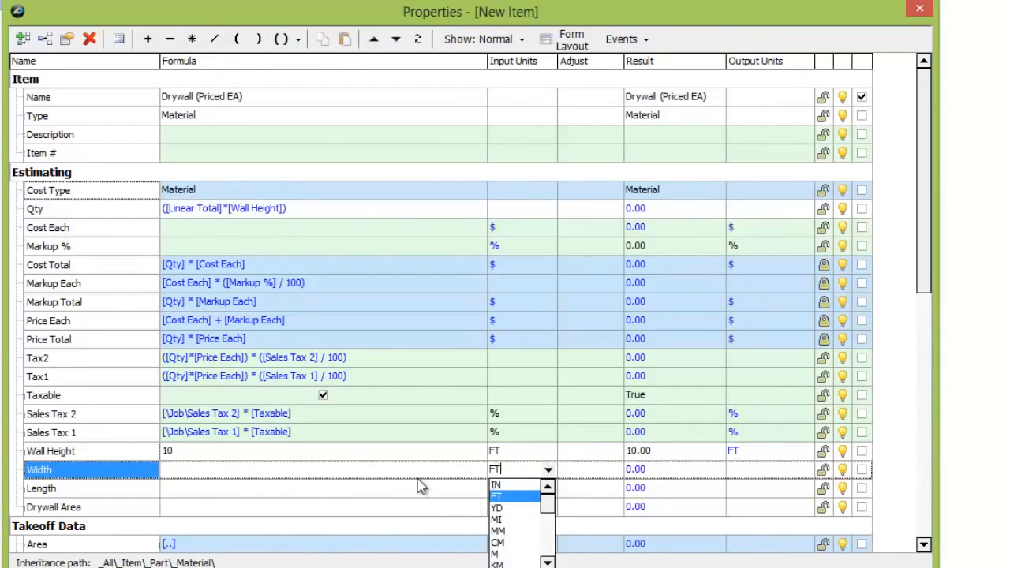
click(402, 490)
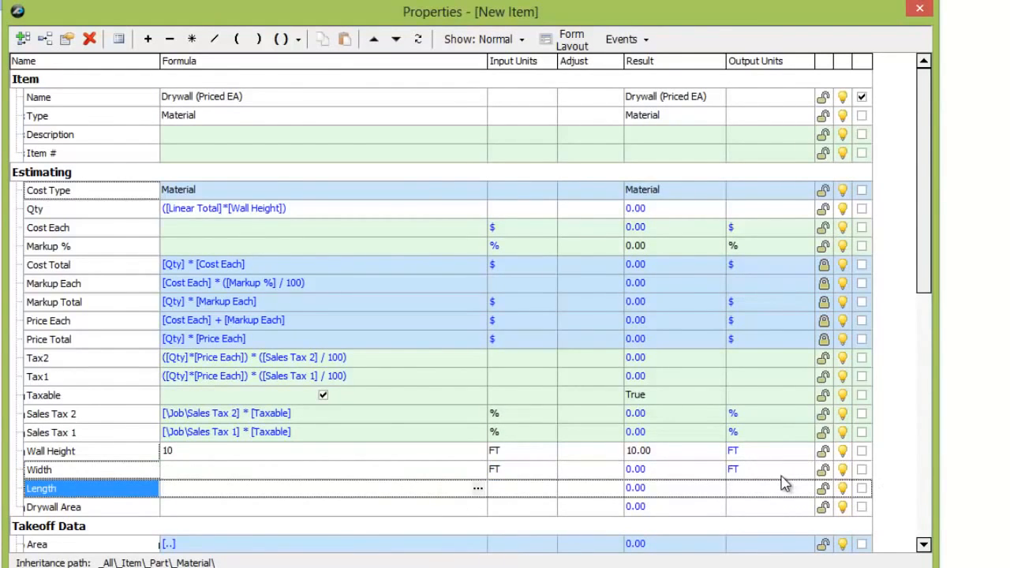
click(523, 489)
text(FT)
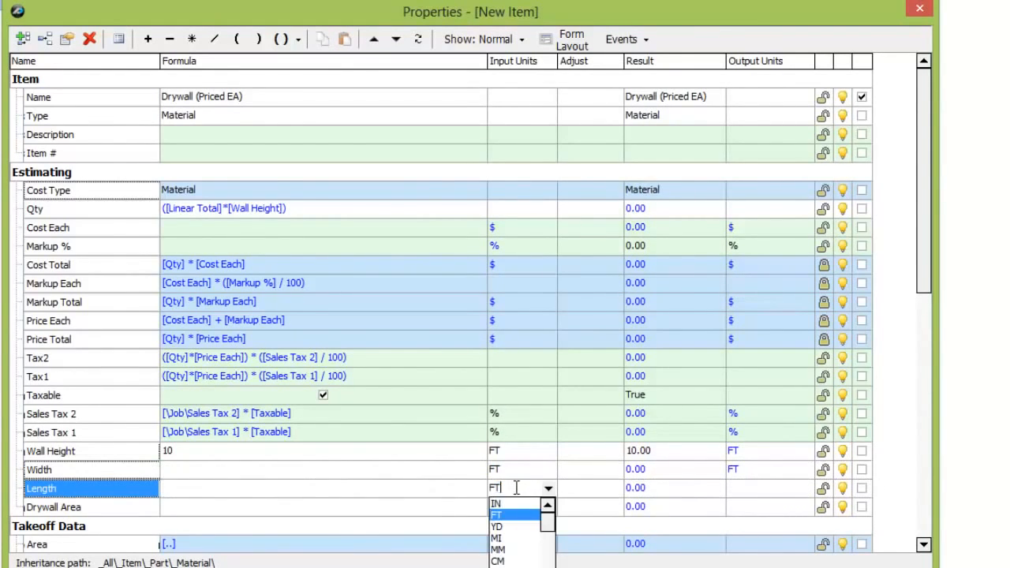
key(Return)
click(523, 509)
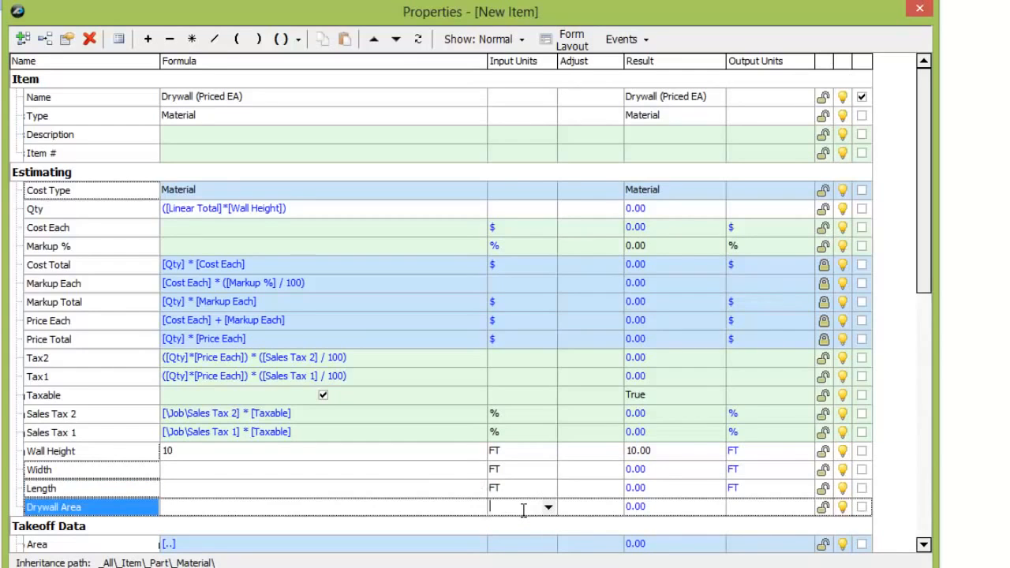
text(SQ)
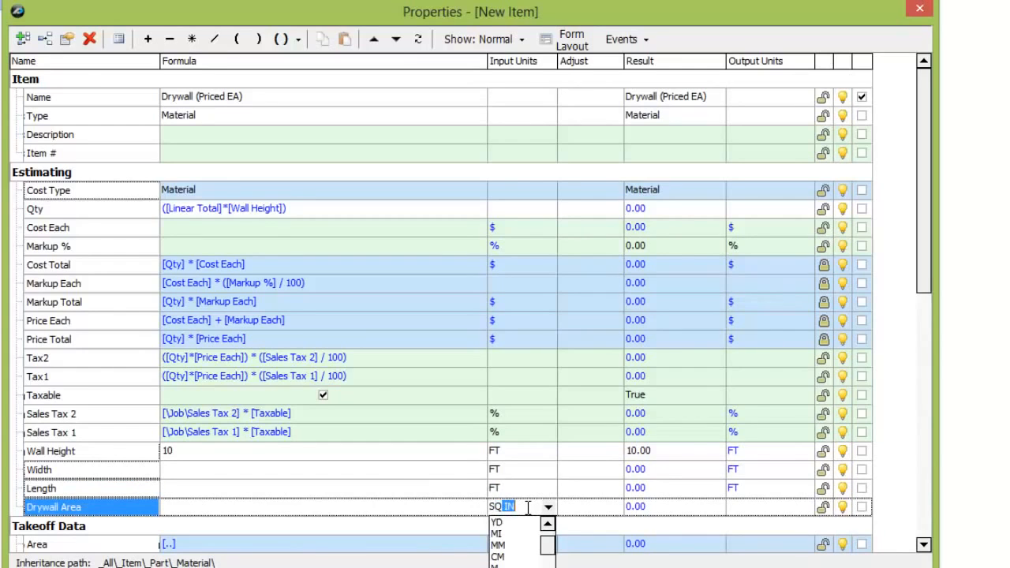
text( FT)
Set the Width property's value to 4 and the Length property's value to 12.
click(284, 488)
click(229, 469)
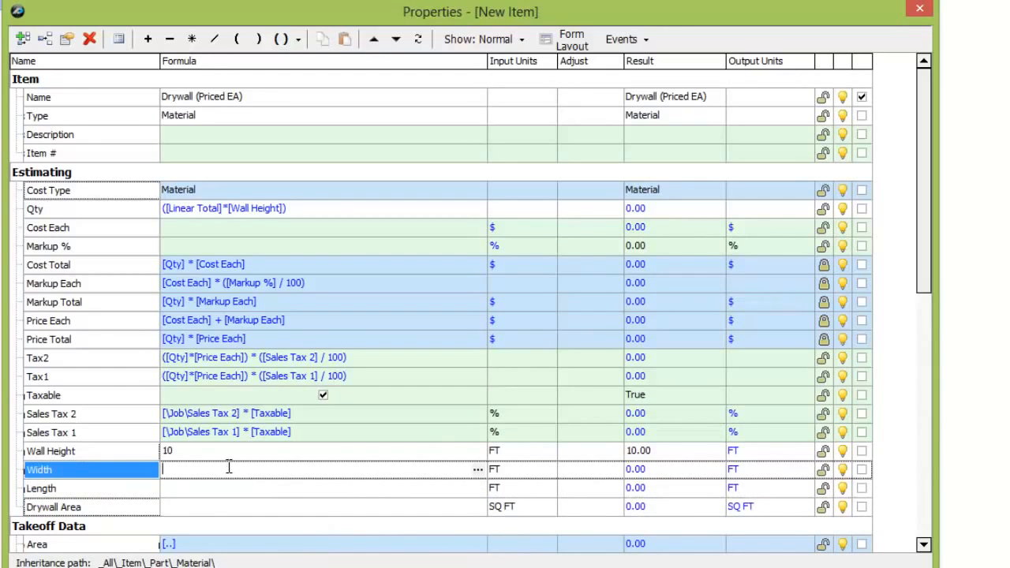
text(4)
click(215, 487)
text(12)
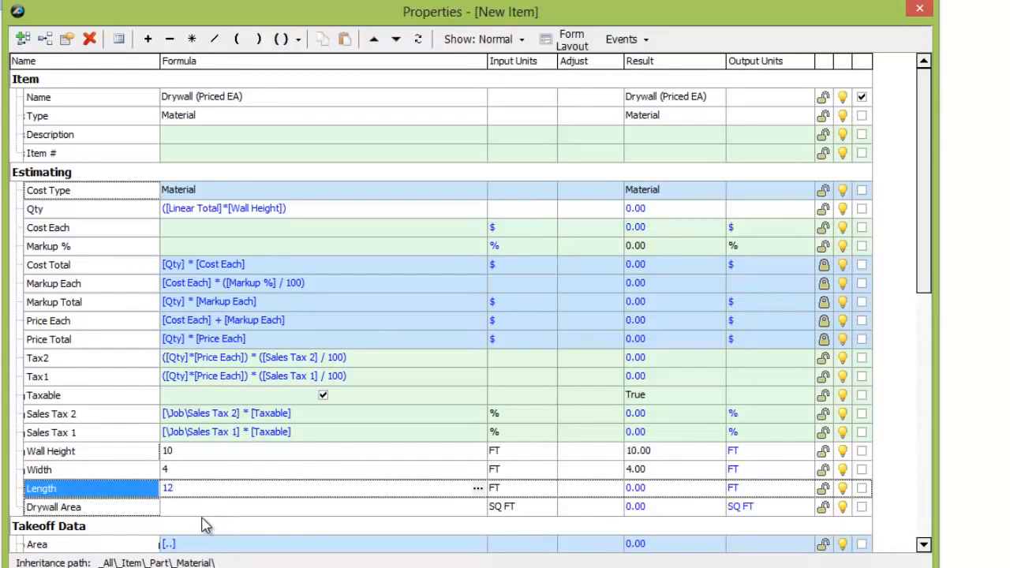
Build the Drywall Area formula as [Width]*[Length] from the existing properties.
key(Return)
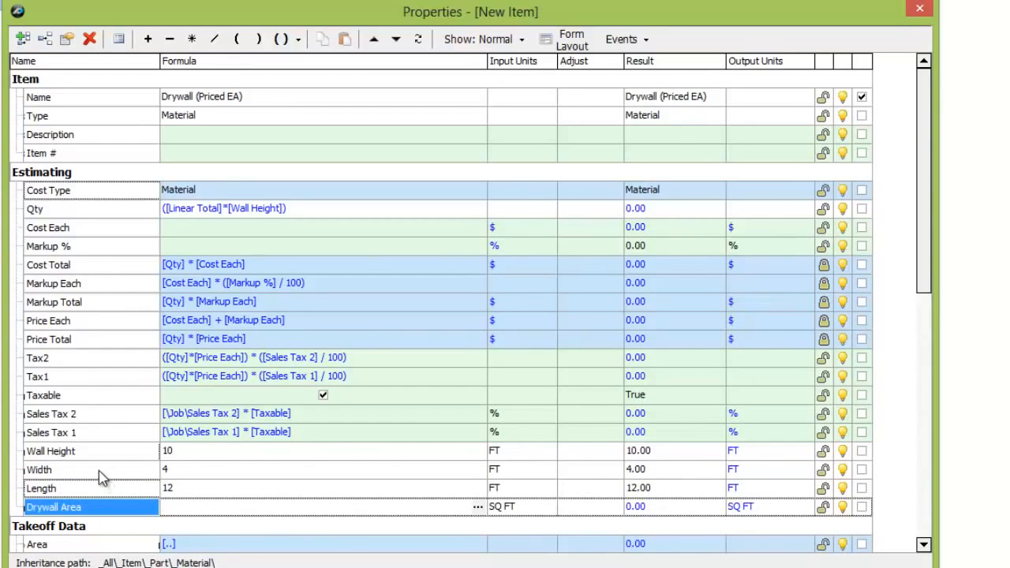
drag(98, 470, 134, 505)
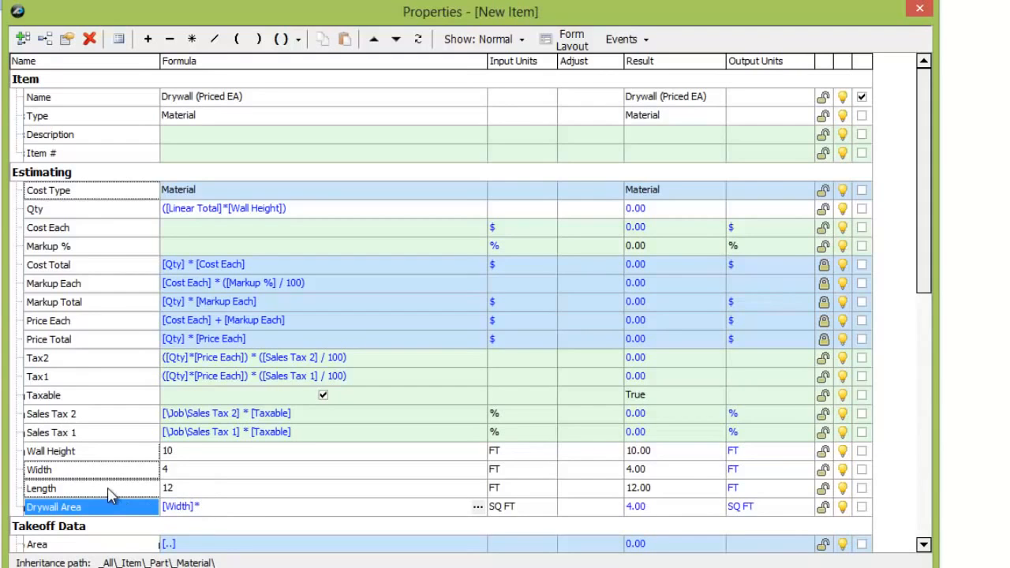
drag(109, 490, 229, 509)
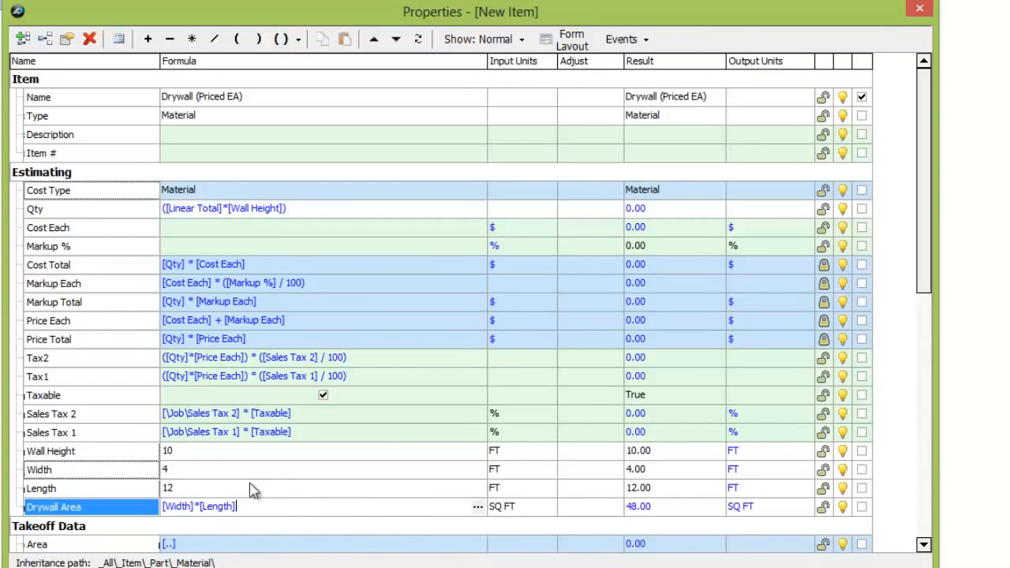
Extend the Qty formula to divide by the drywall area, ([Linear Total]*[Wall Height])/[Drywall Area], and set its input units to EA.
click(305, 212)
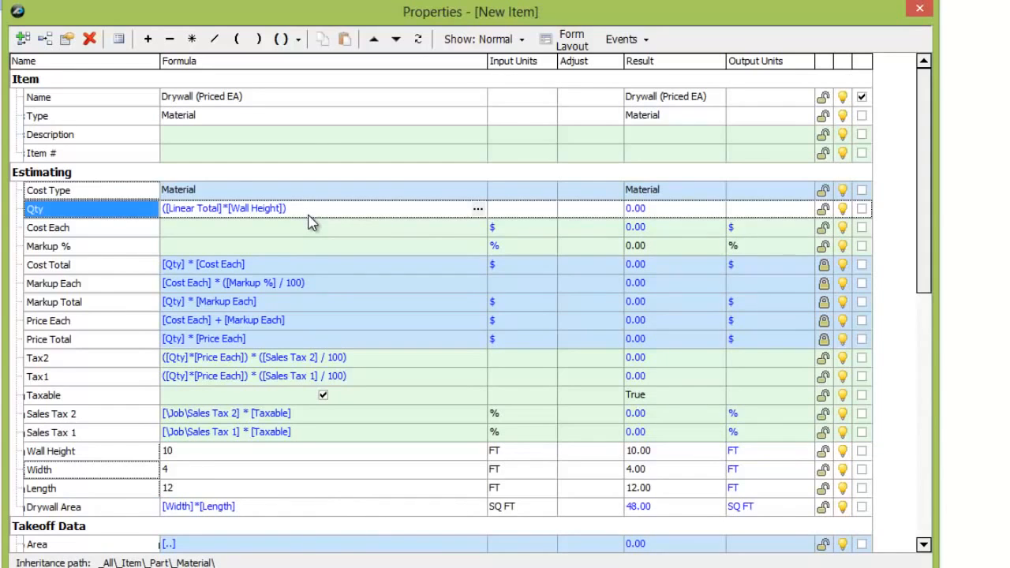
text(/)
drag(47, 509, 328, 213)
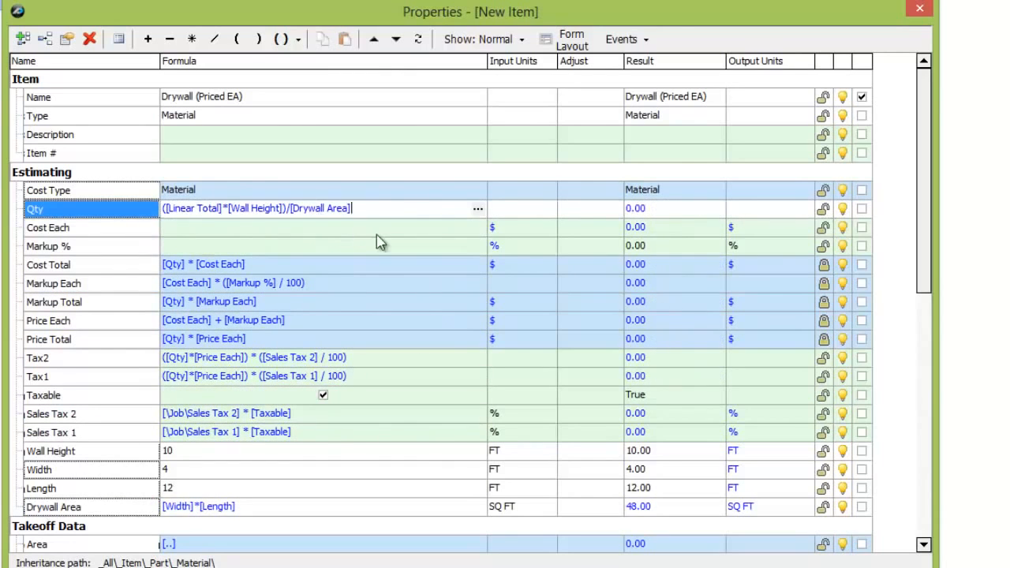
click(518, 212)
text(EA)
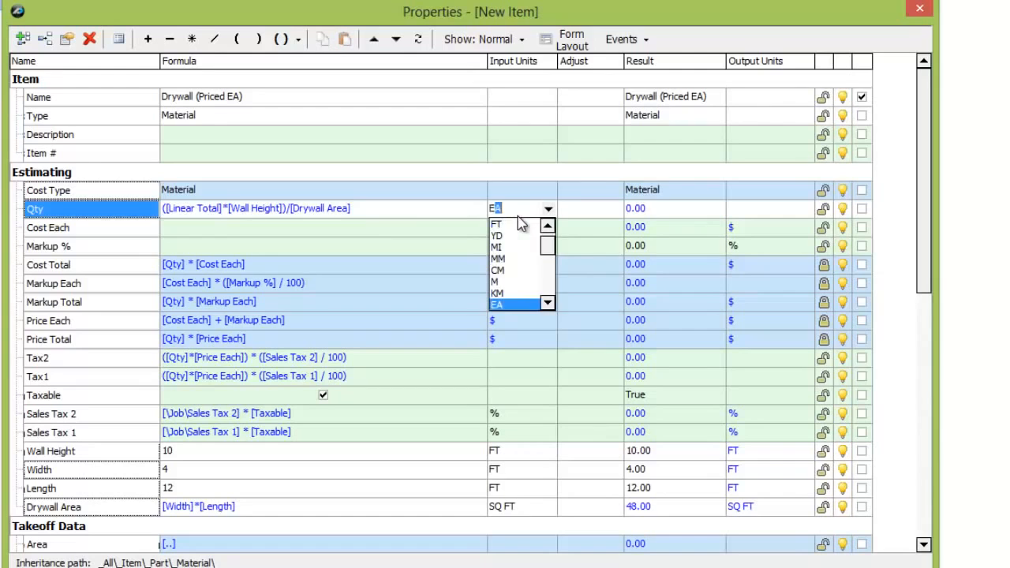
click(390, 226)
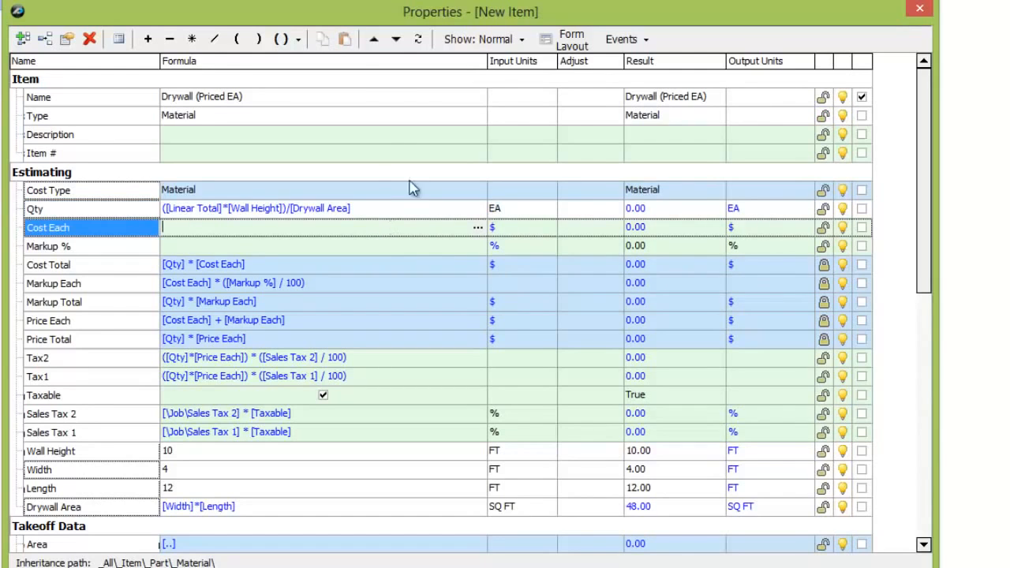
Wrap the whole Qty formula in the RoundUp function: RoundUp(([Linear Total]*[Wall Height])/[Drywall Area]).
click(383, 210)
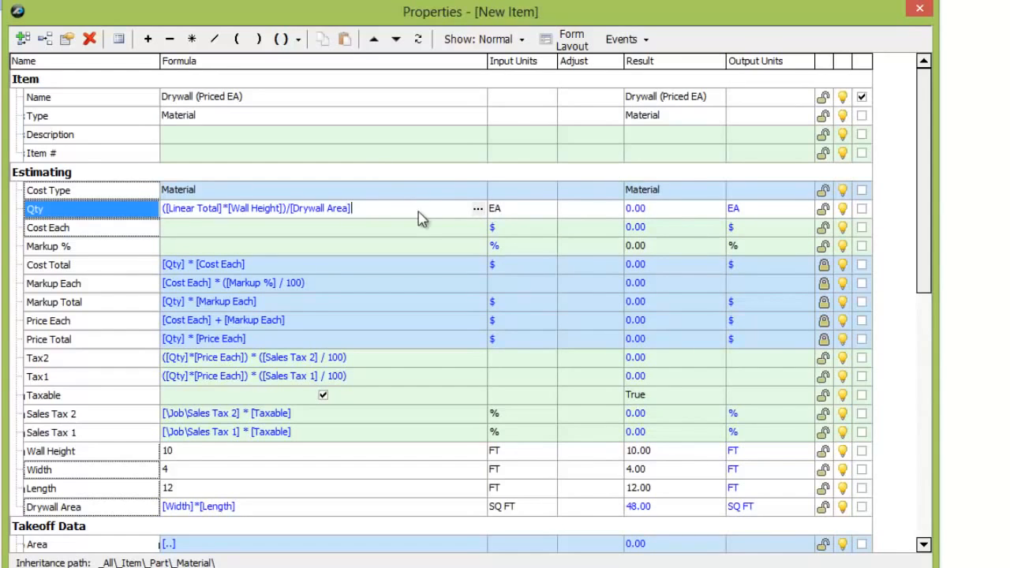
click(299, 41)
click(321, 90)
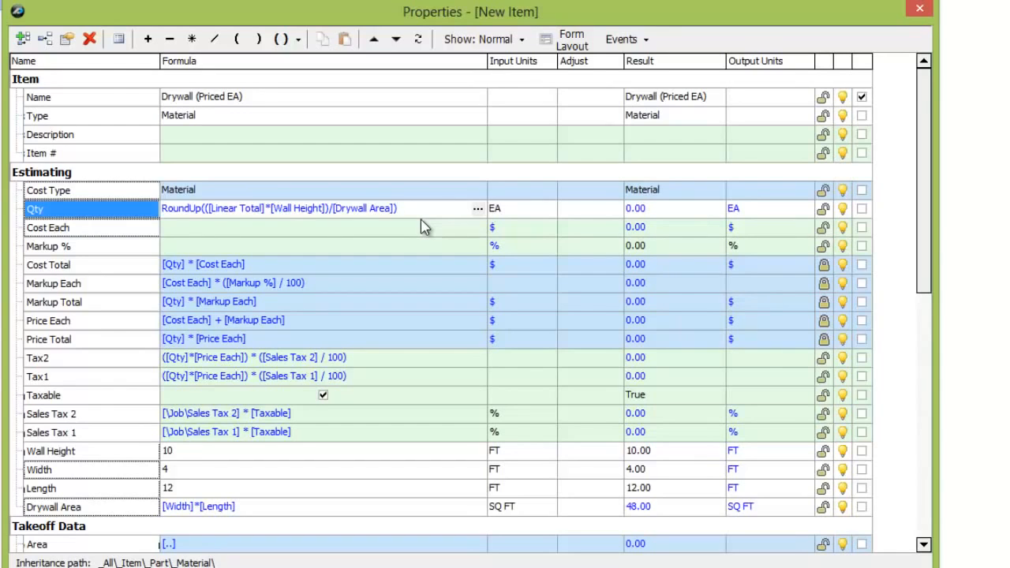
Add a number property named Number of Wall Sides with the list choices 1 and 2, and set its value to 1.
click(24, 38)
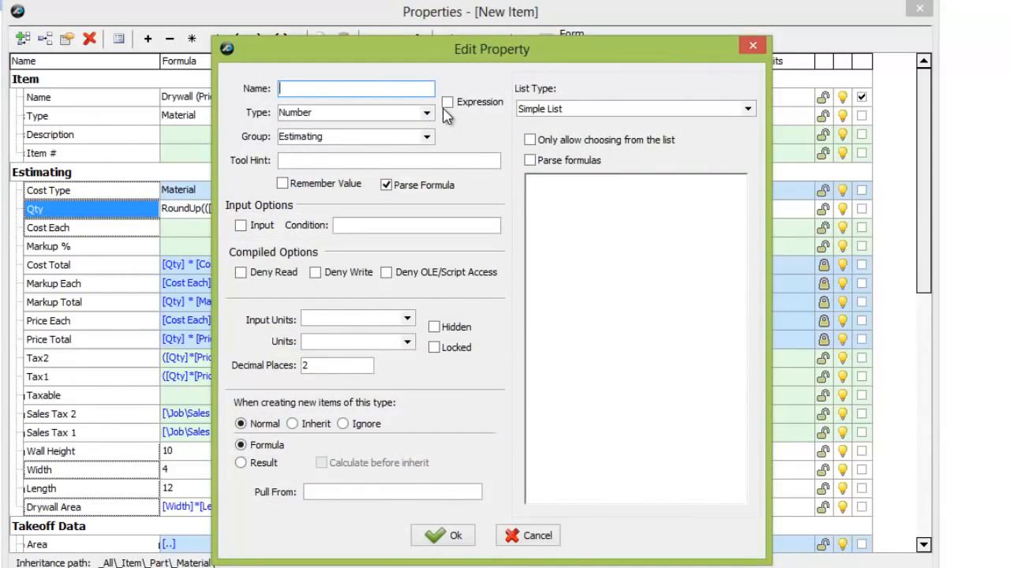
text(Number of Wall Sides)
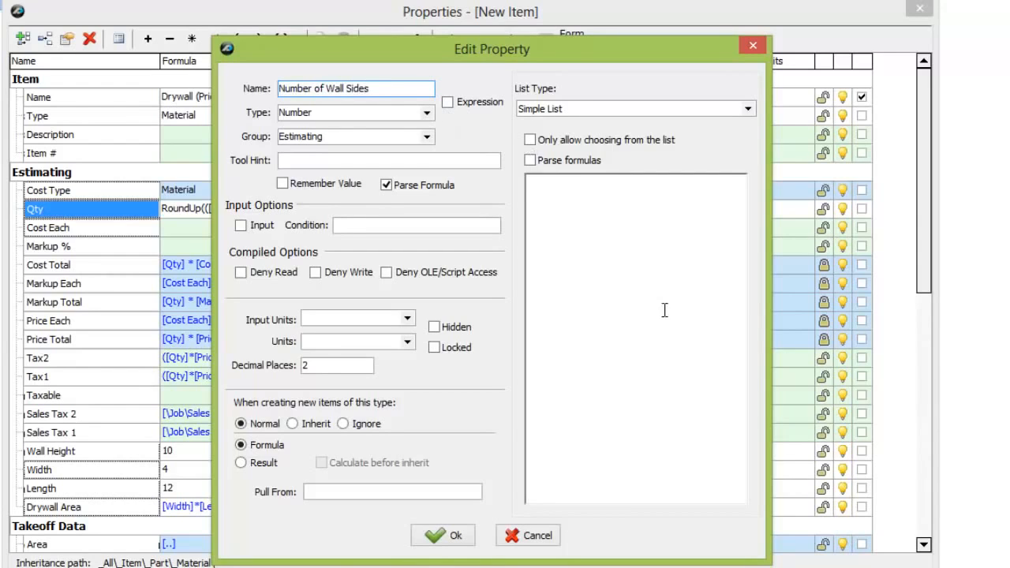
click(644, 291)
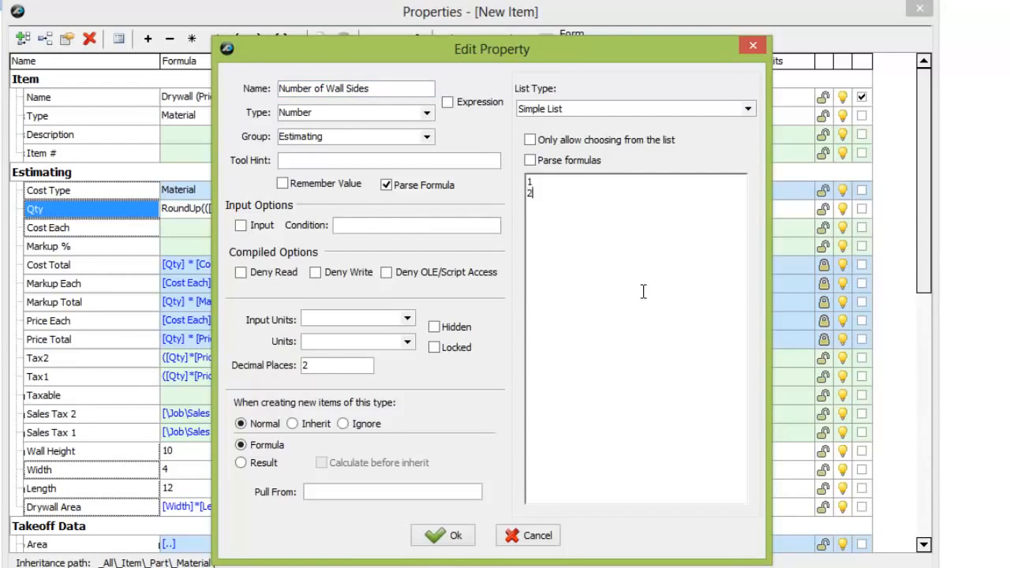
click(466, 548)
click(477, 526)
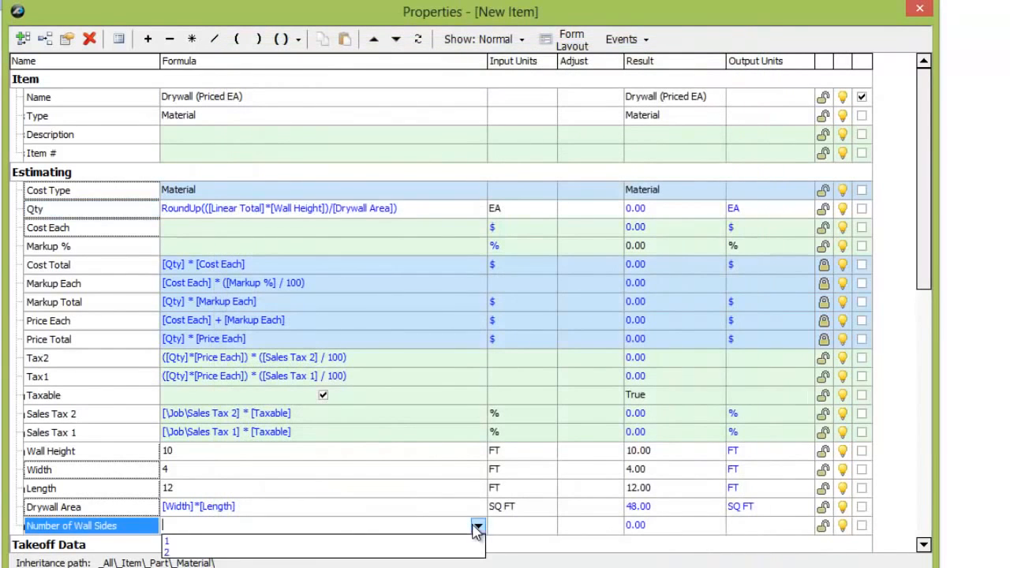
click(316, 542)
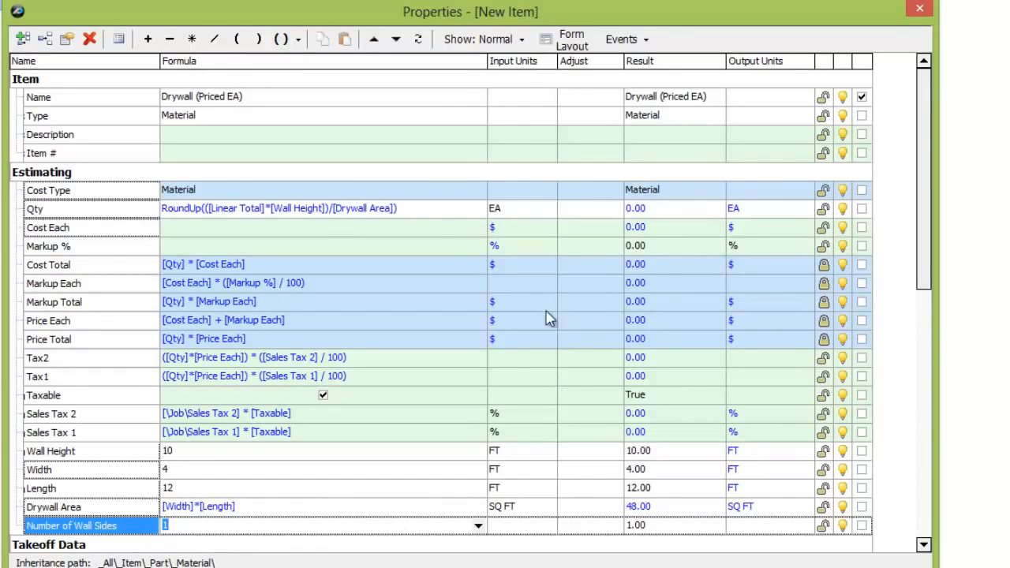
Multiply the rounded-up Qty formula by [Number of Wall Sides].
click(433, 210)
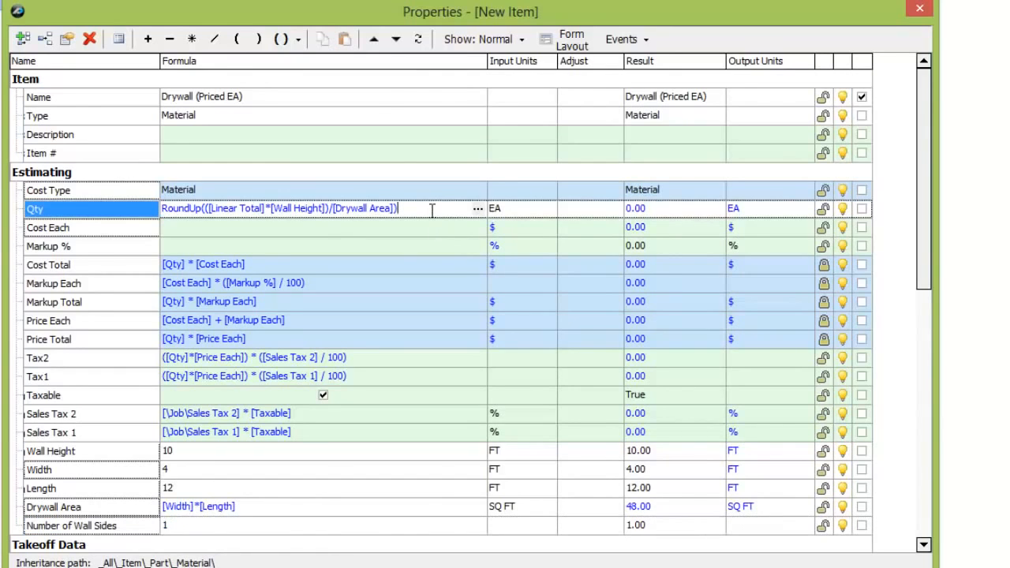
text(*)
drag(62, 533, 447, 212)
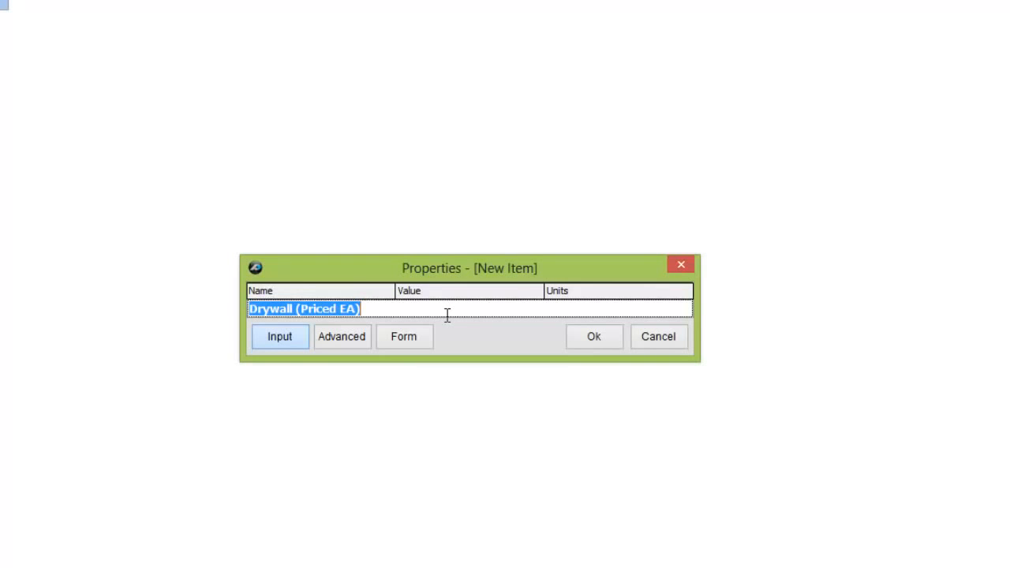
Mark Wall Height, Width, Length, Number of Wall Sides, Markup % and Cost Each as input properties of the drywall part and save it.
click(352, 350)
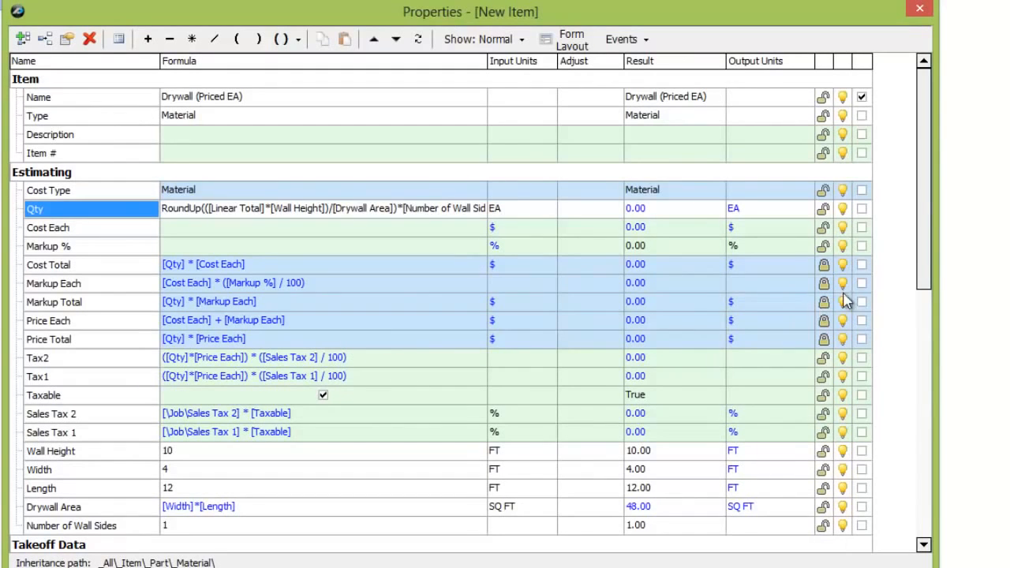
click(862, 451)
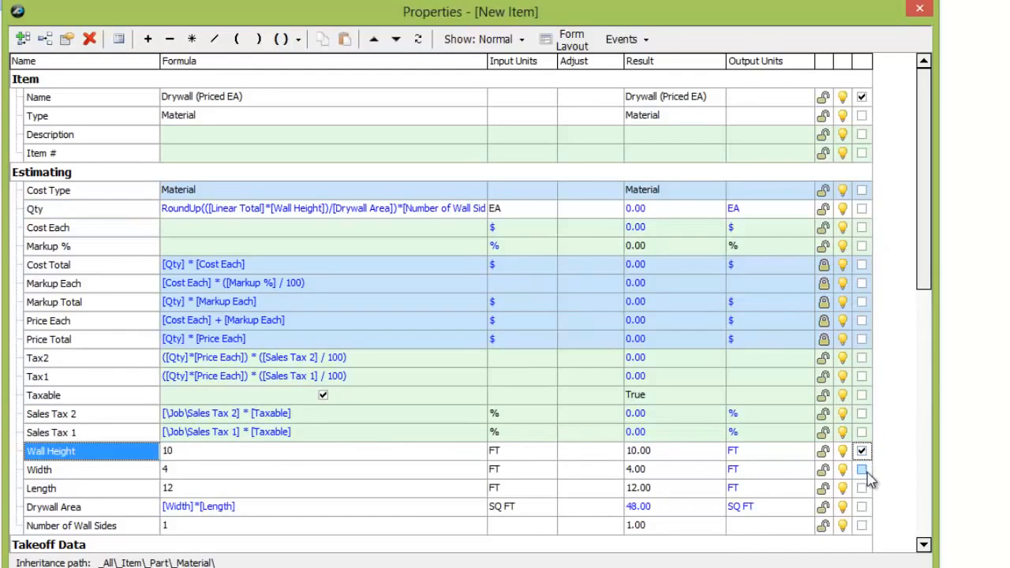
click(862, 470)
click(862, 489)
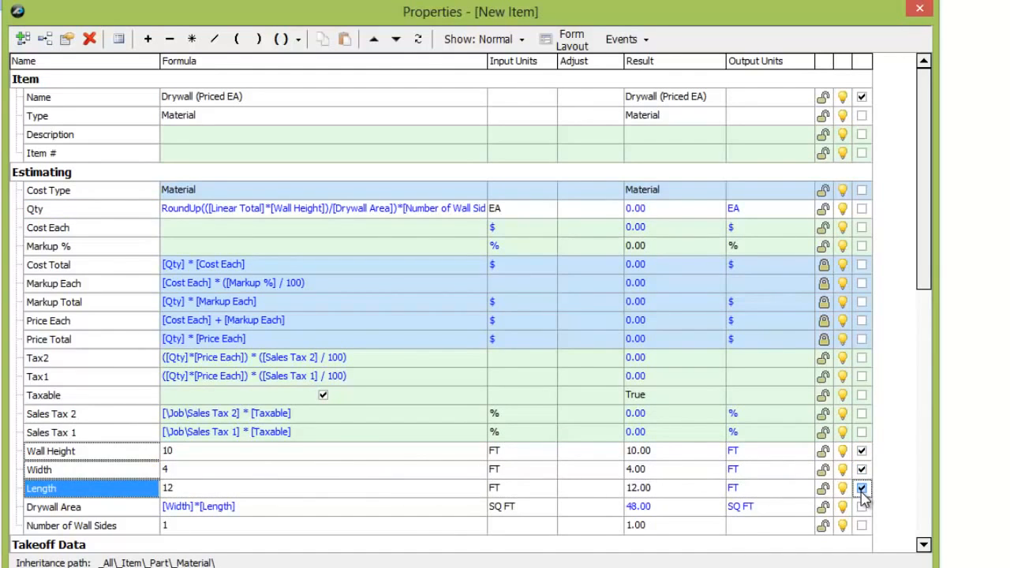
click(862, 526)
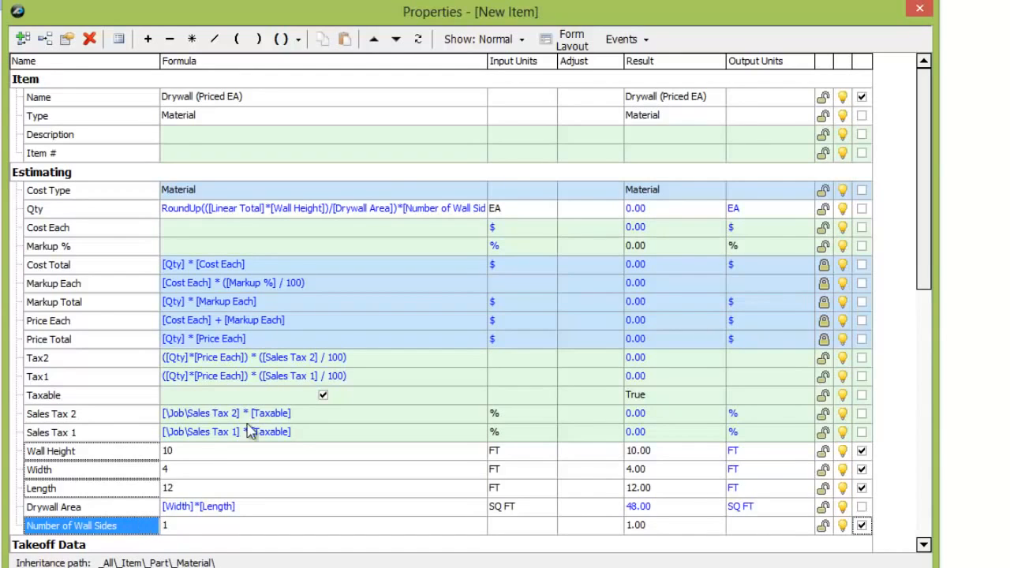
click(862, 245)
click(862, 228)
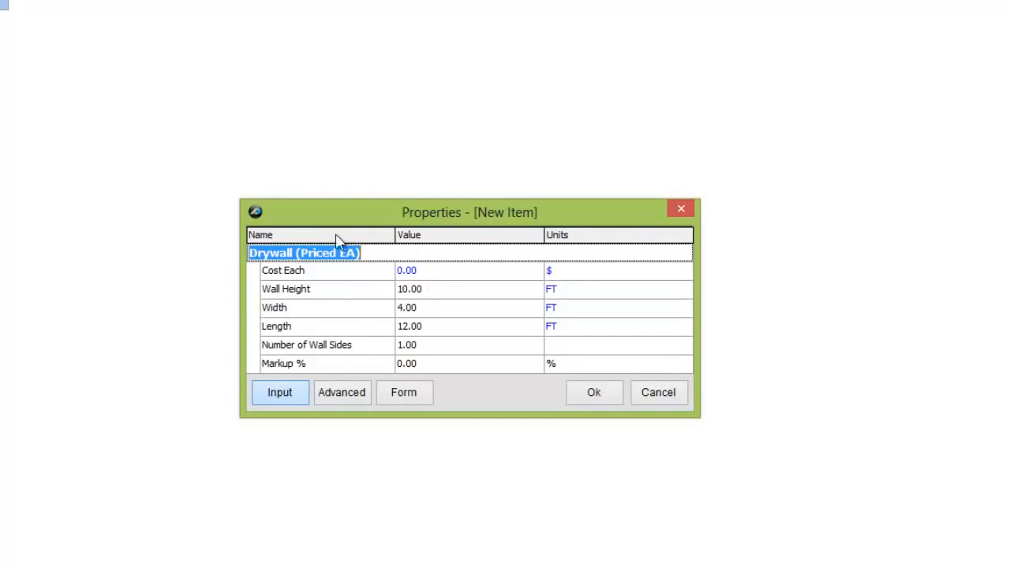
click(593, 391)
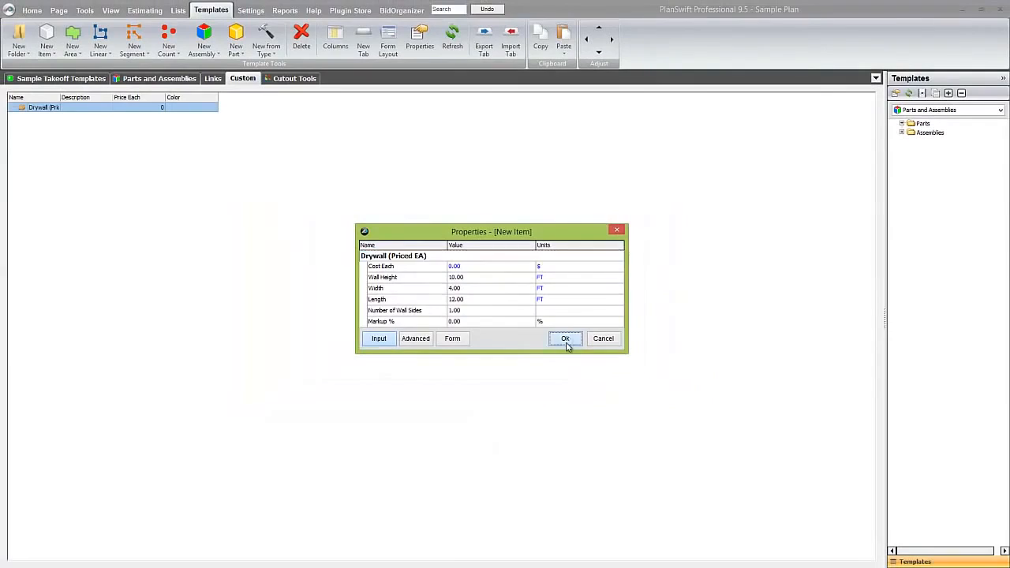
Apply the Drywall (Priced EA) part from the Custom templates to the Exterior Wall takeoff on the plan.
click(31, 10)
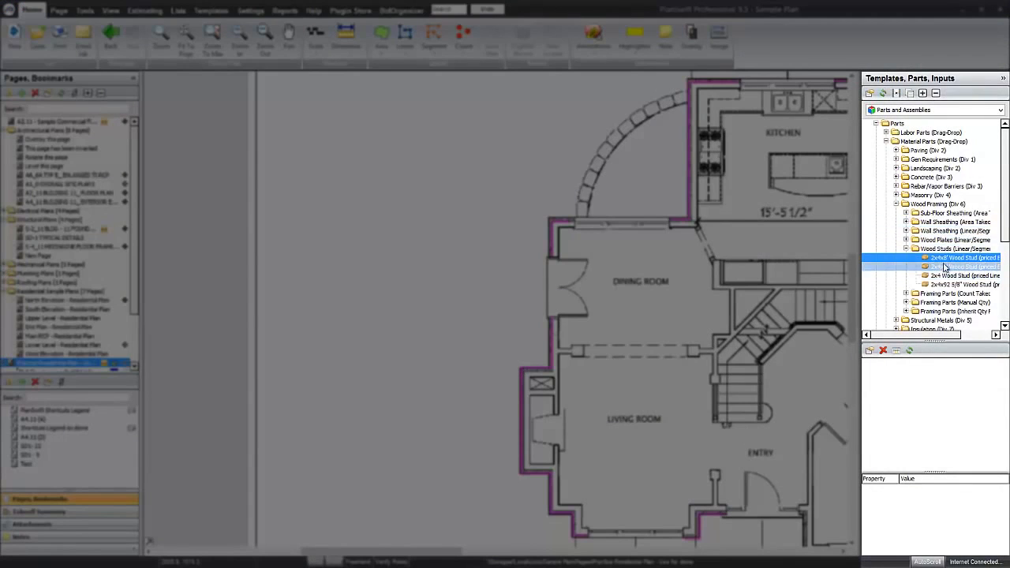
click(1000, 111)
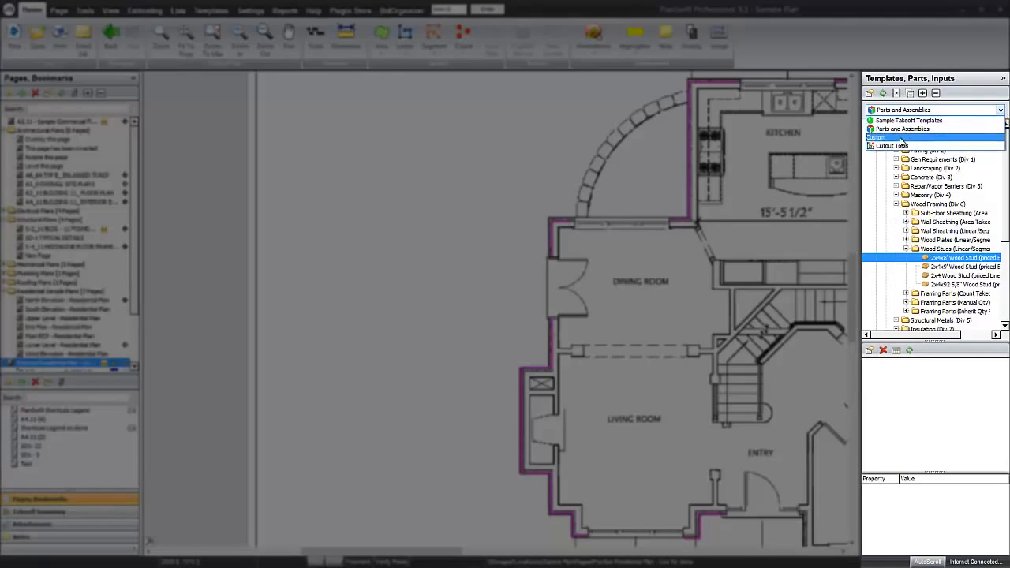
click(902, 141)
click(914, 125)
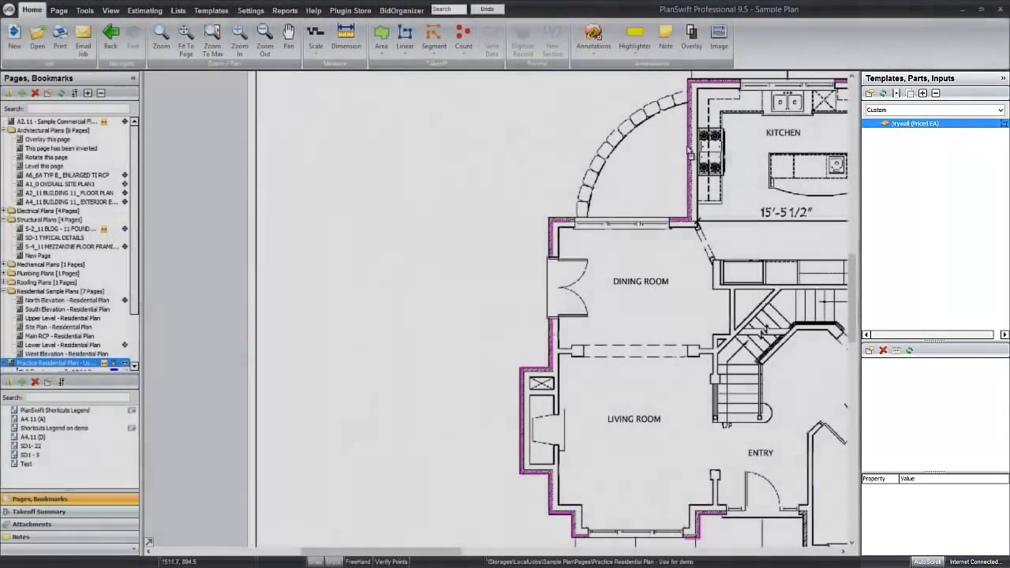
drag(688, 148, 689, 147)
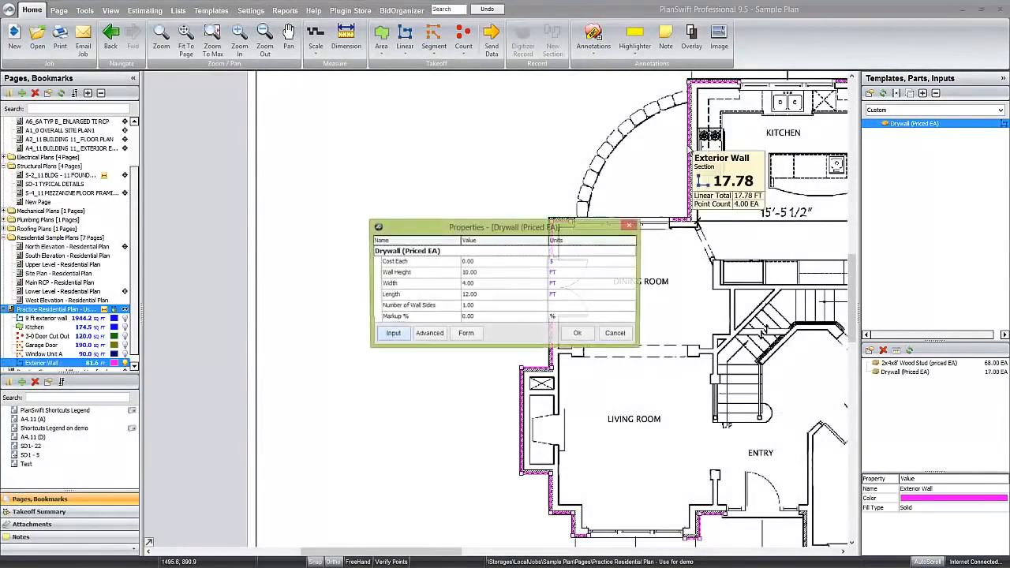
Set the applied drywall part's Cost Each to 12.50 and show the takeoff in the Estimating view.
click(484, 261)
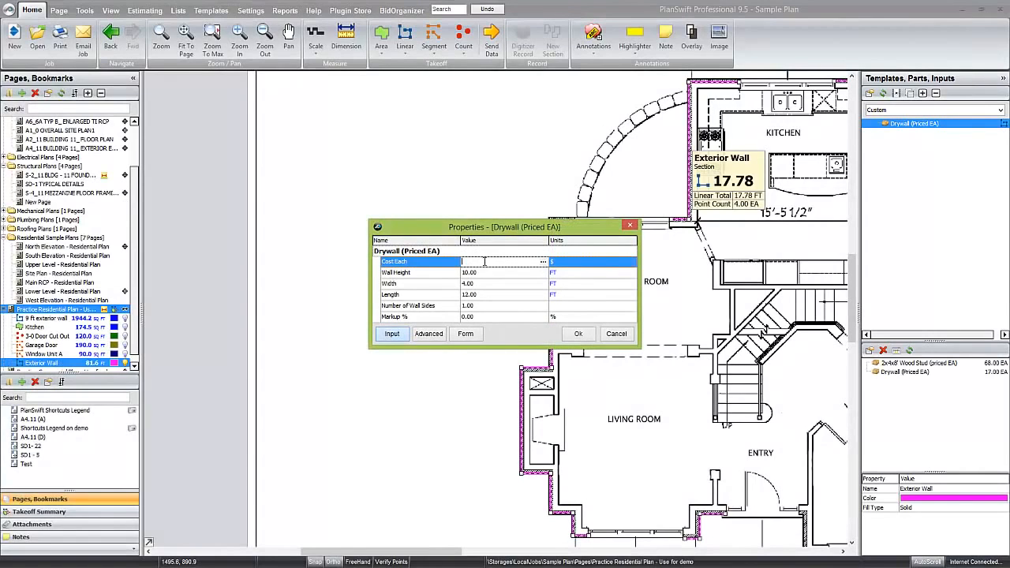
text(12.50)
click(577, 334)
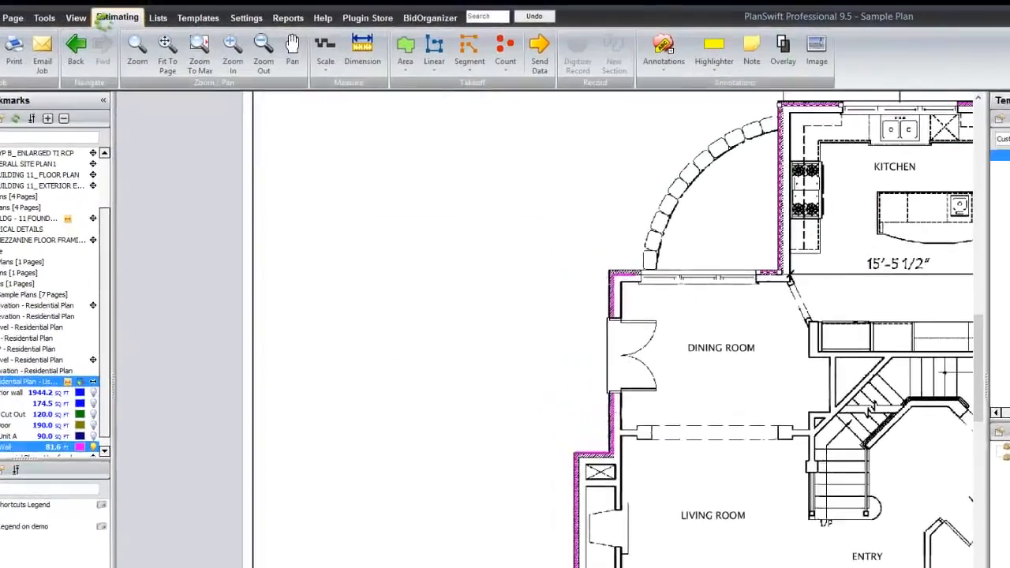
click(117, 17)
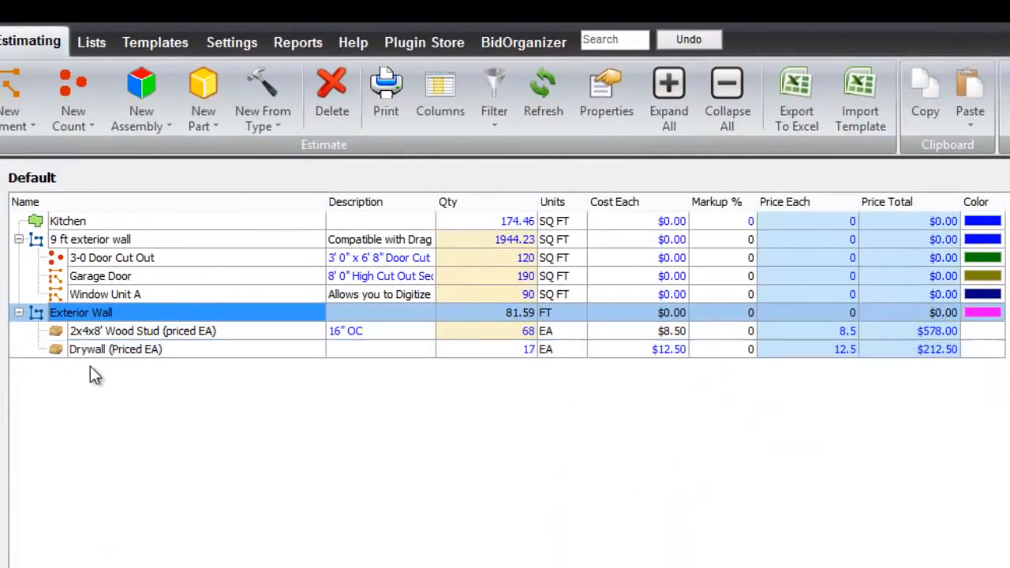